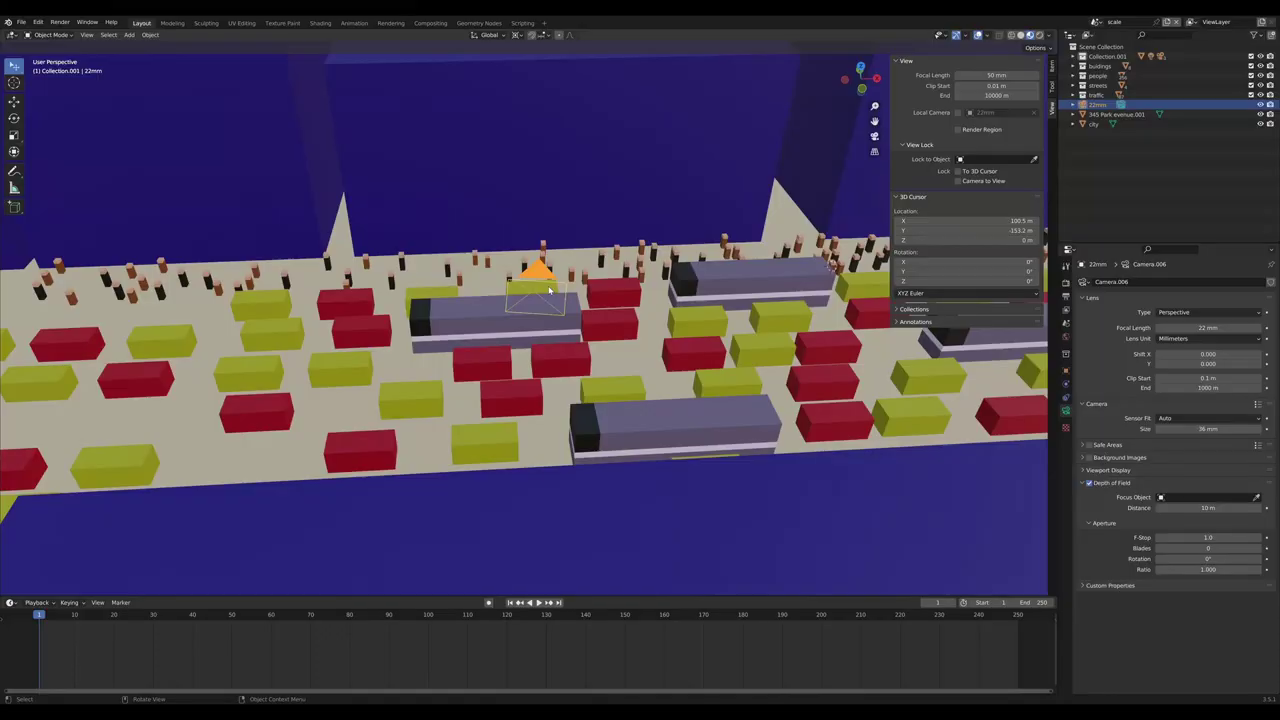
# Look through the camera and try focal lengths of 22 mm and 82 mm
pyautogui.press('KP_0')
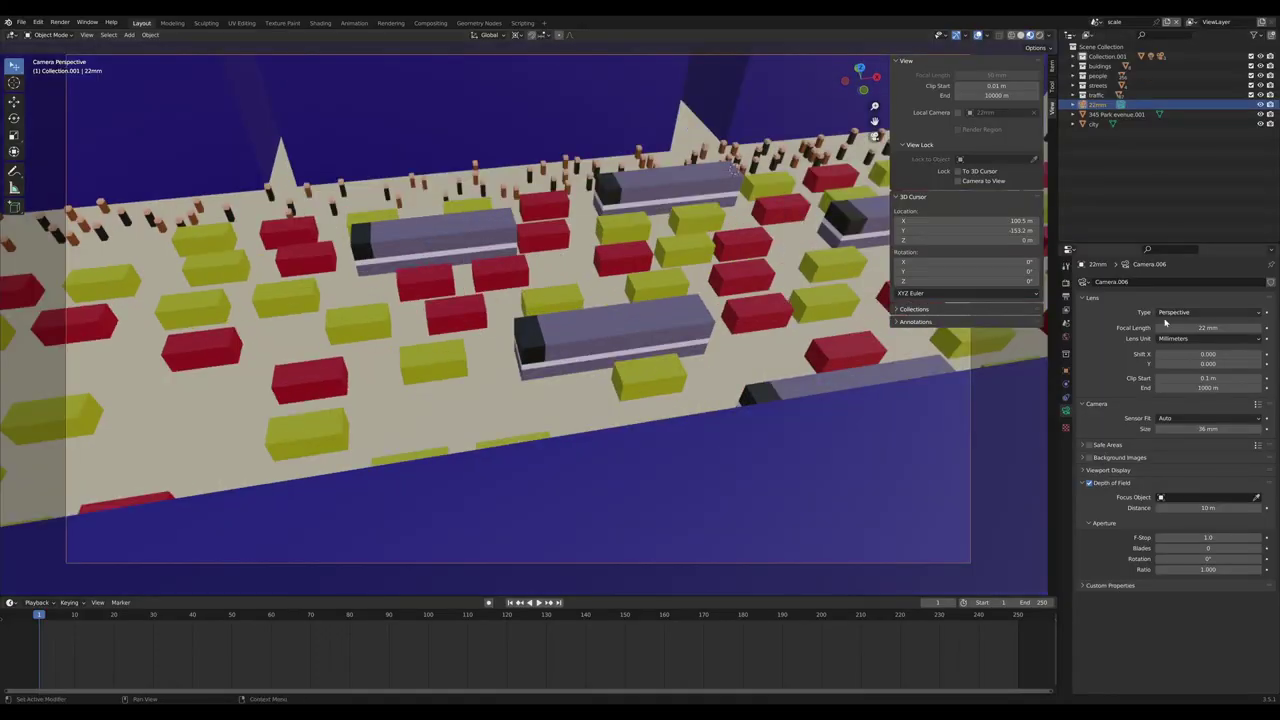
pyautogui.moveTo(1204, 327)
pyautogui.mouseDown()
pyautogui.moveTo(1160, 327)
pyautogui.moveTo(1204, 327)
pyautogui.mouseUp()
pyautogui.click(1204, 327)
pyautogui.write('22')
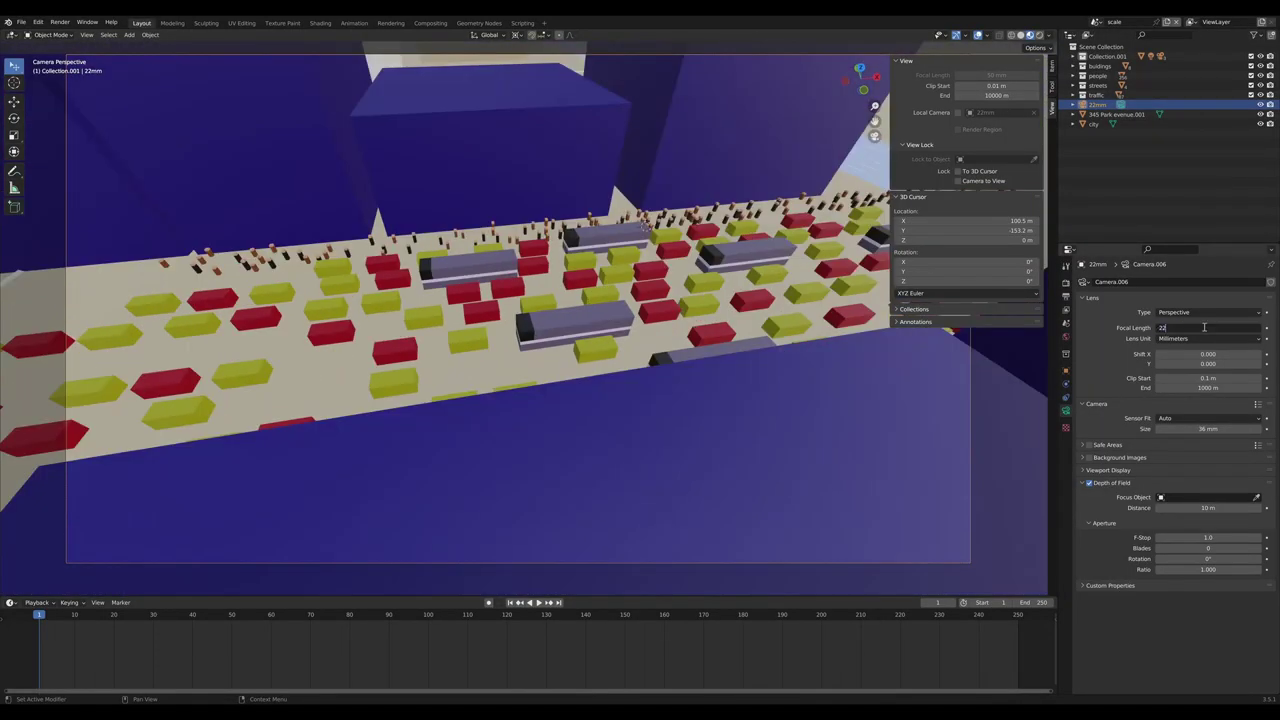
pyautogui.press('Return')
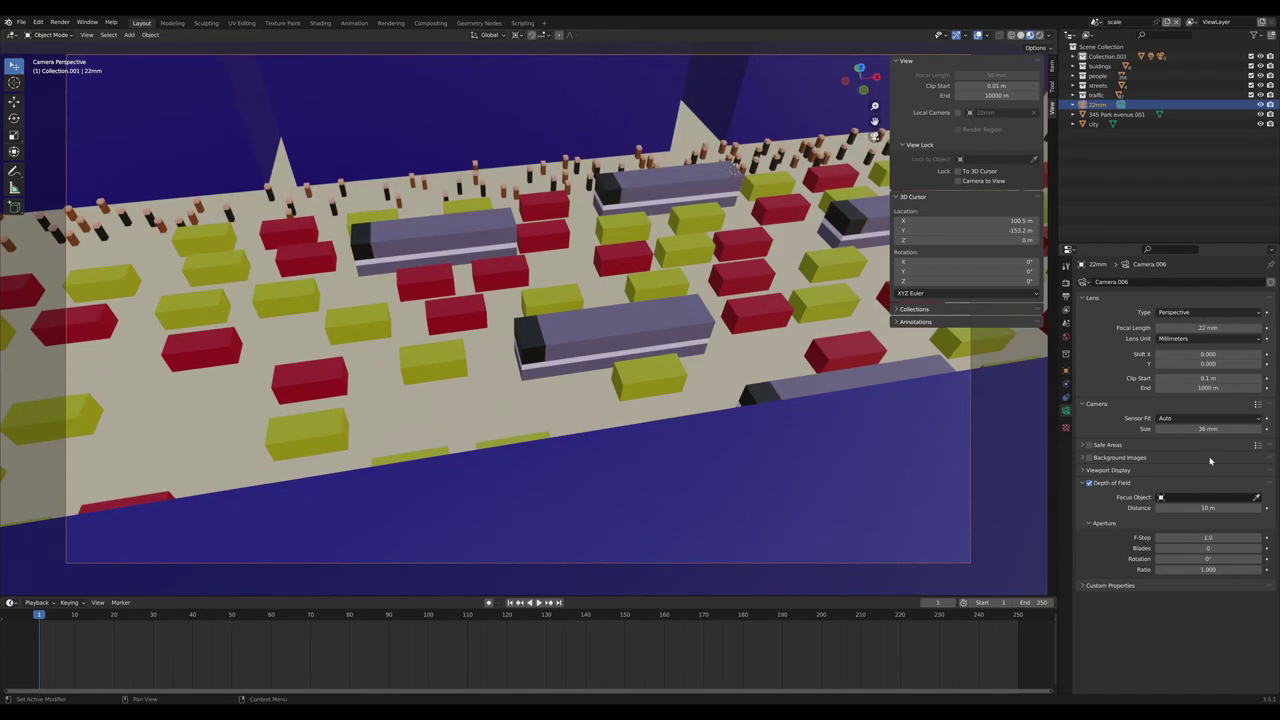
pyautogui.doubleClick(1204, 327)
pyautogui.write('82')
pyautogui.press('Return')
# Focus on car.025, then return to 22 mm and refocus the camera on car.042
pyautogui.click(1256, 497)
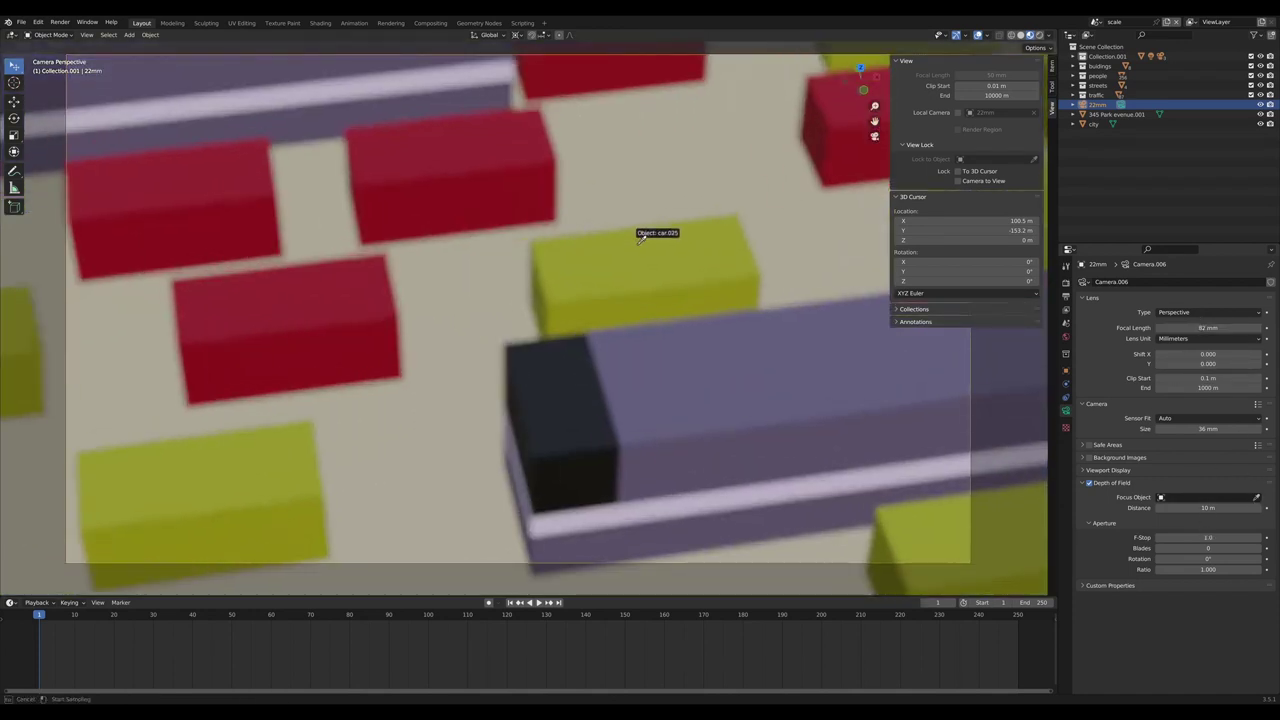
pyautogui.click(640, 235)
pyautogui.doubleClick(1212, 328)
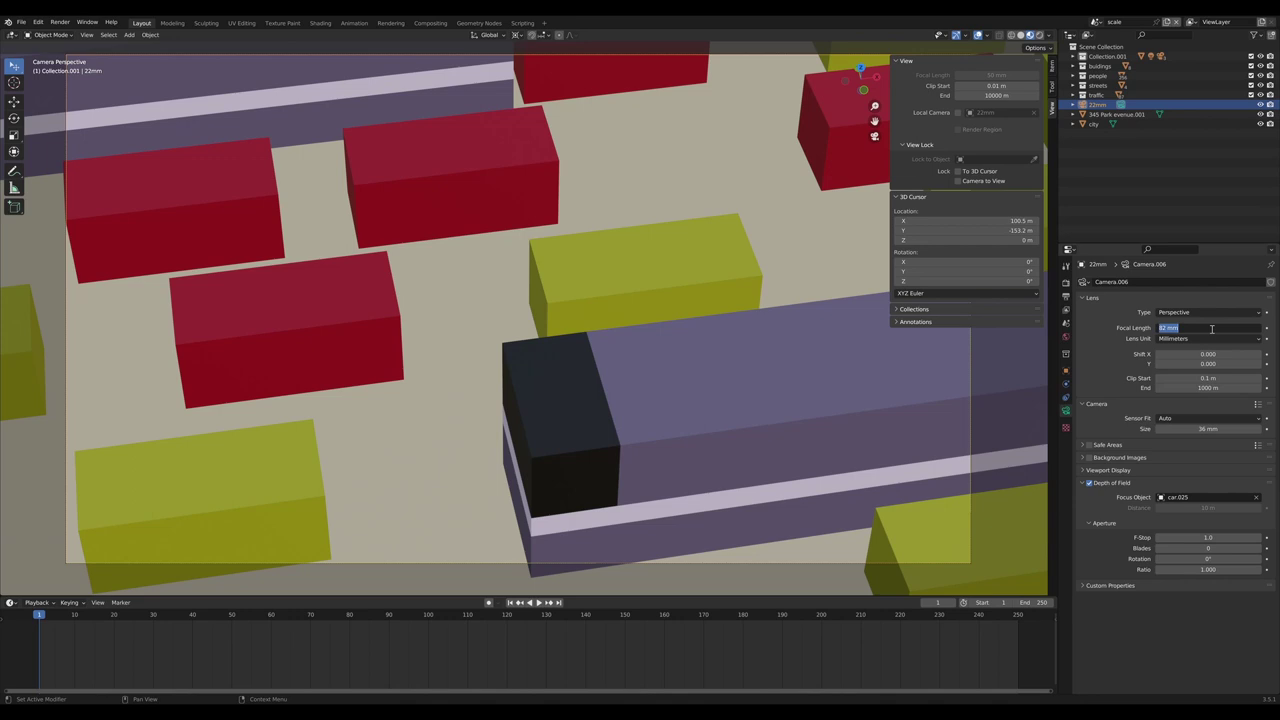
pyautogui.write('22')
pyautogui.press('Return')
pyautogui.click(1256, 497)
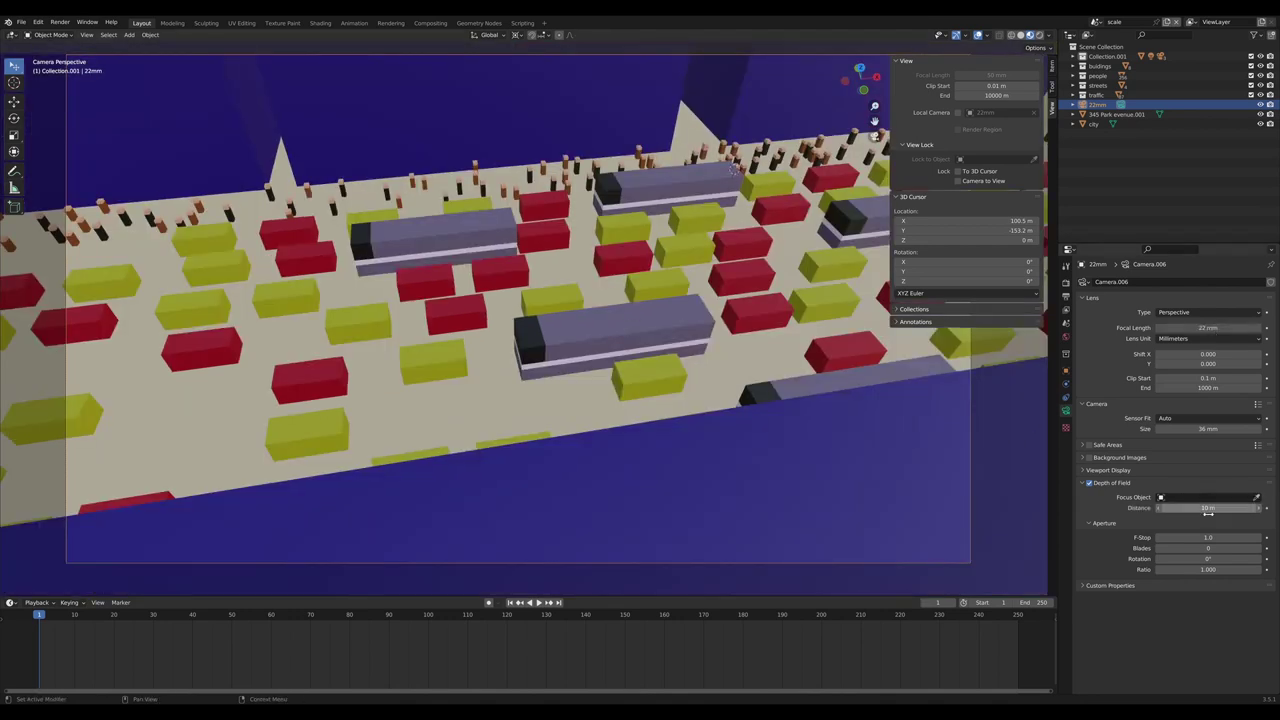
pyautogui.click(1253, 494)
pyautogui.click(486, 248)
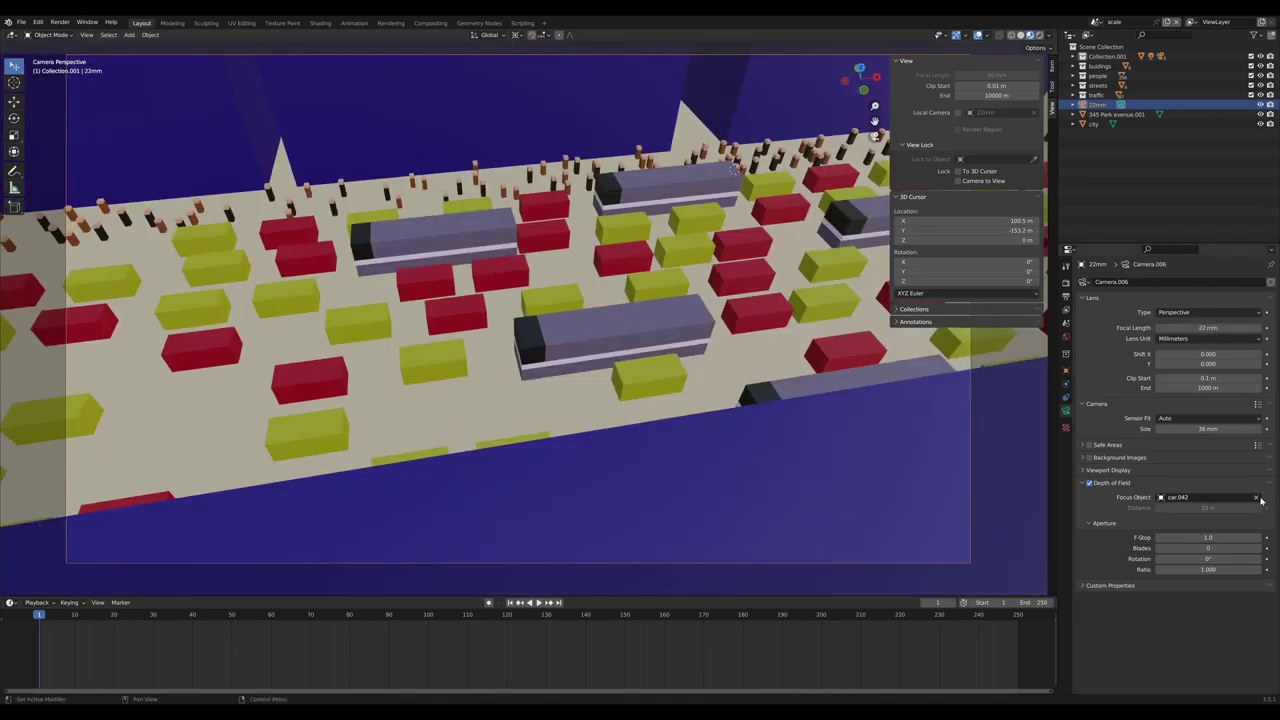
# Set the camera's F-Stop to 0.005 for heavy blur
pyautogui.doubleClick(1205, 538)
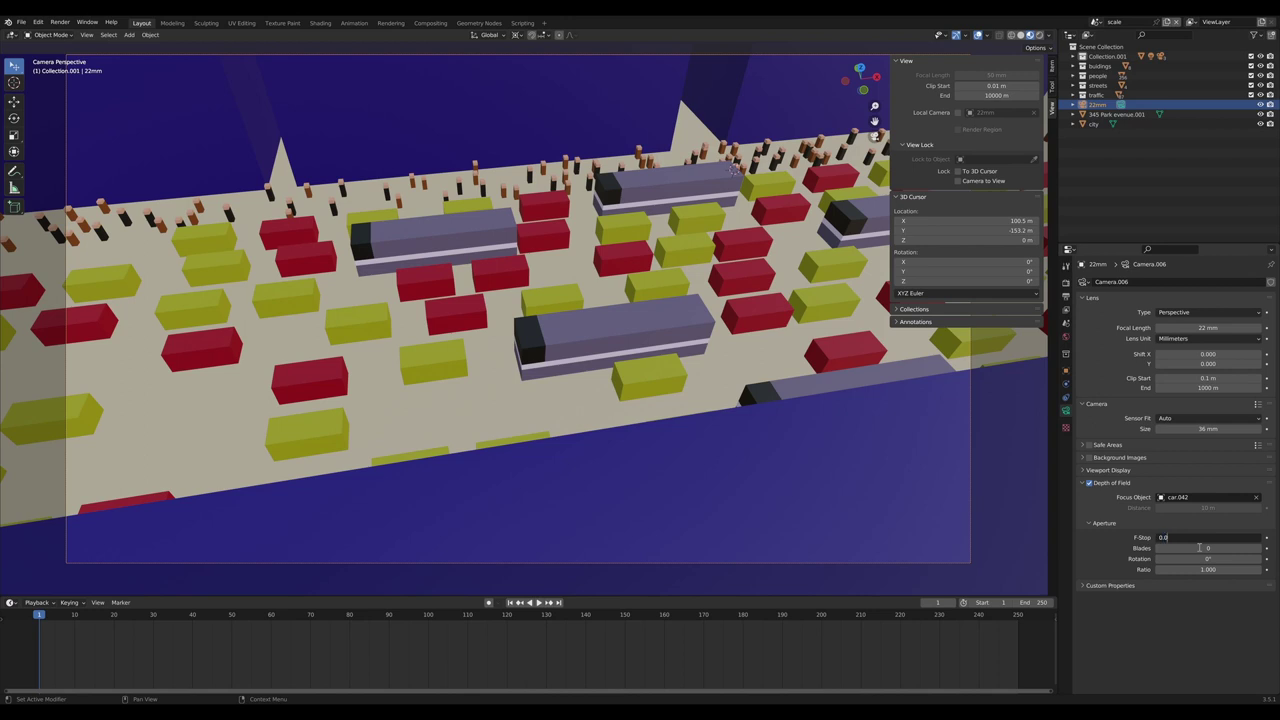
pyautogui.write('0.005')
pyautogui.press('Return')
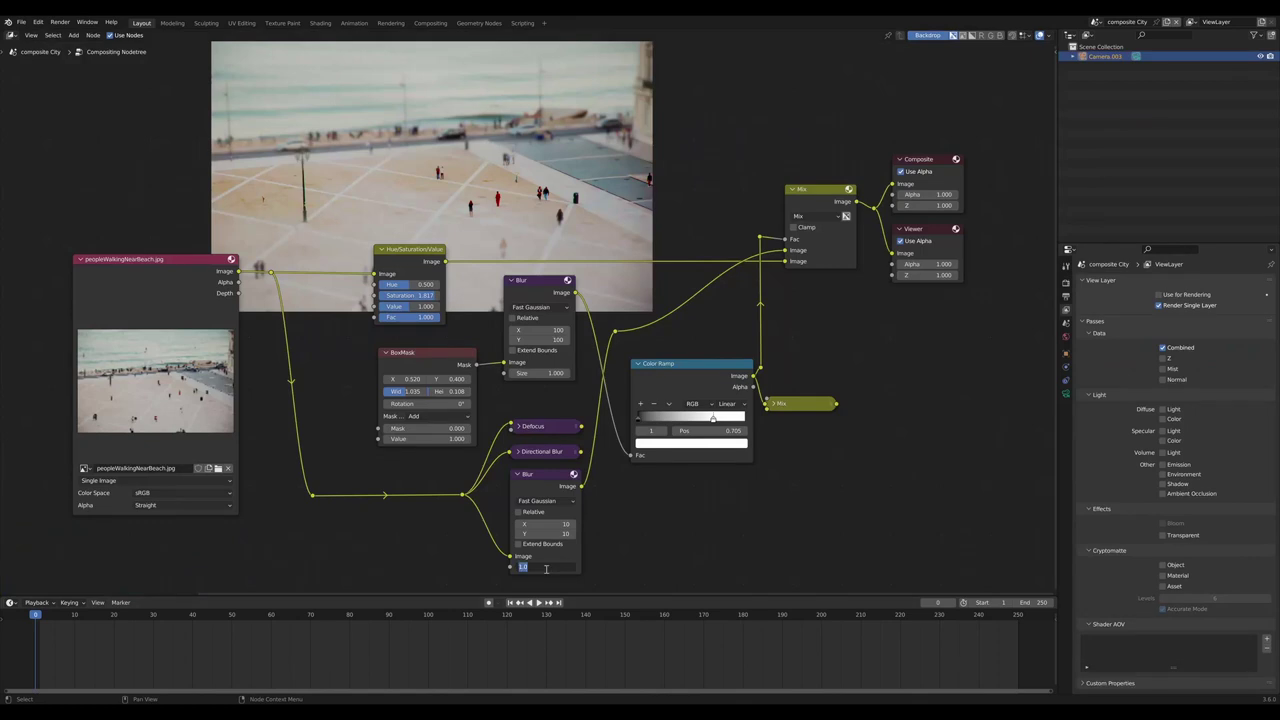
# Try lower Blur node sizes of 0 and 0.5, settling on 1.000
pyautogui.write('0')
pyautogui.press('Return')
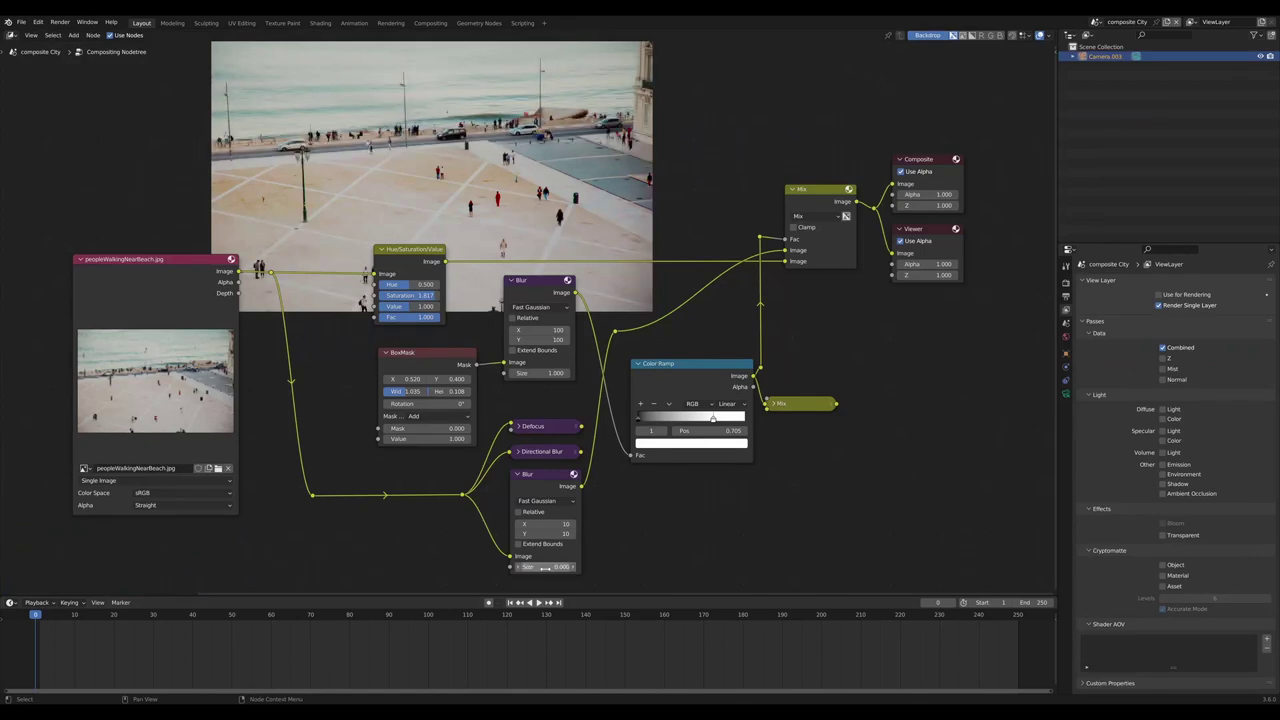
pyautogui.press('Return')
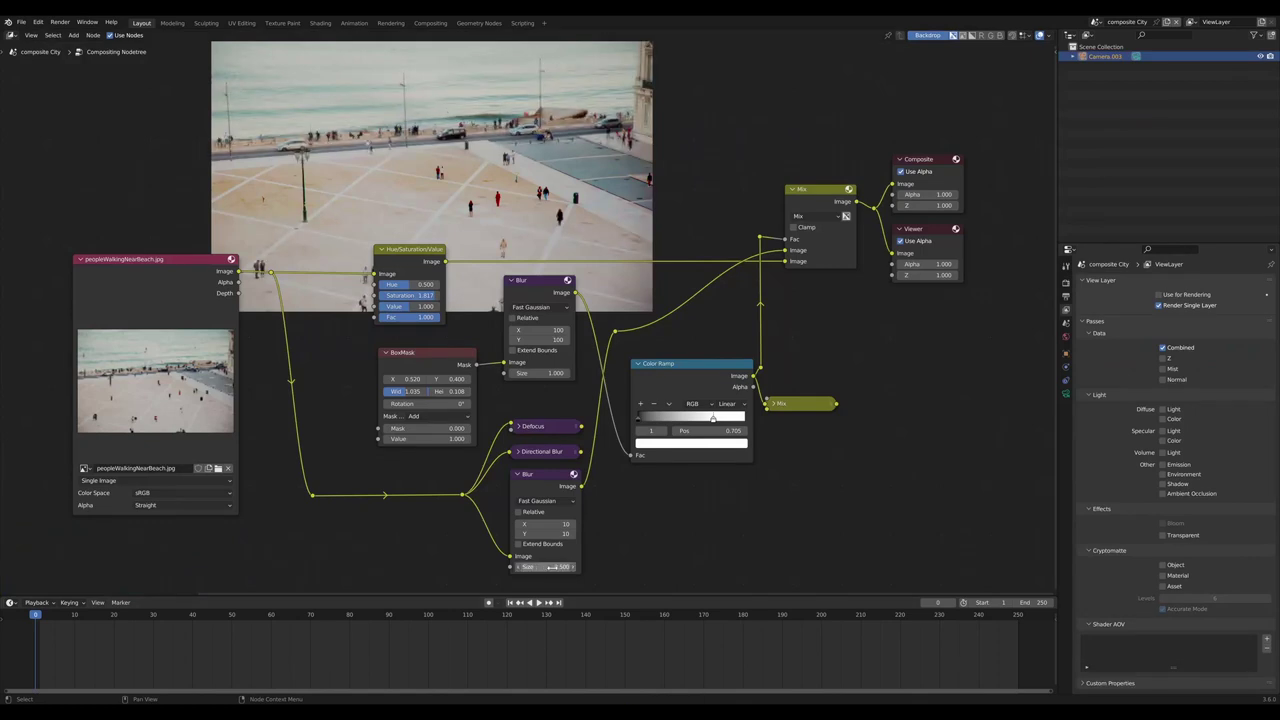
pyautogui.write('1')
pyautogui.press('Return')
pyautogui.press('Return')
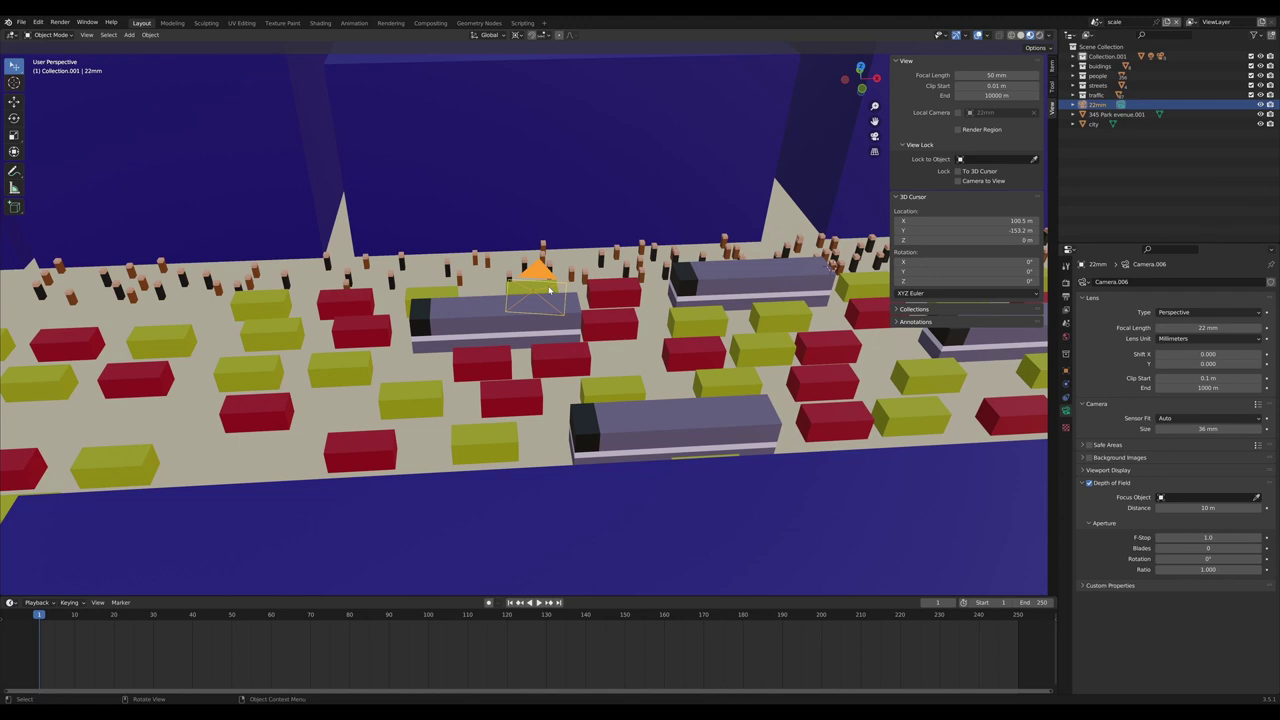
# Look through the camera and drag its focal length down to about 13 mm
pyautogui.press('KP_0')
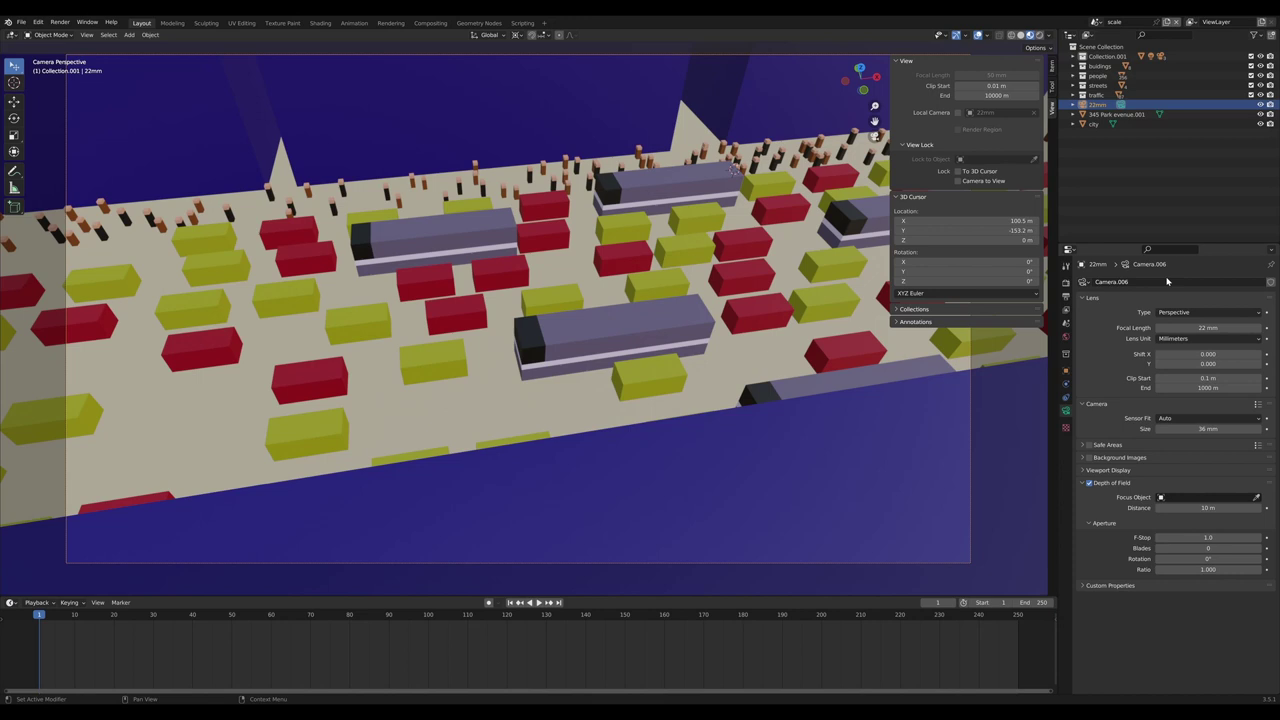
pyautogui.moveTo(1208, 328)
pyautogui.mouseDown()
pyautogui.moveTo(1255, 328)
pyautogui.moveTo(1170, 328)
pyautogui.moveTo(1200, 328)
pyautogui.mouseUp()
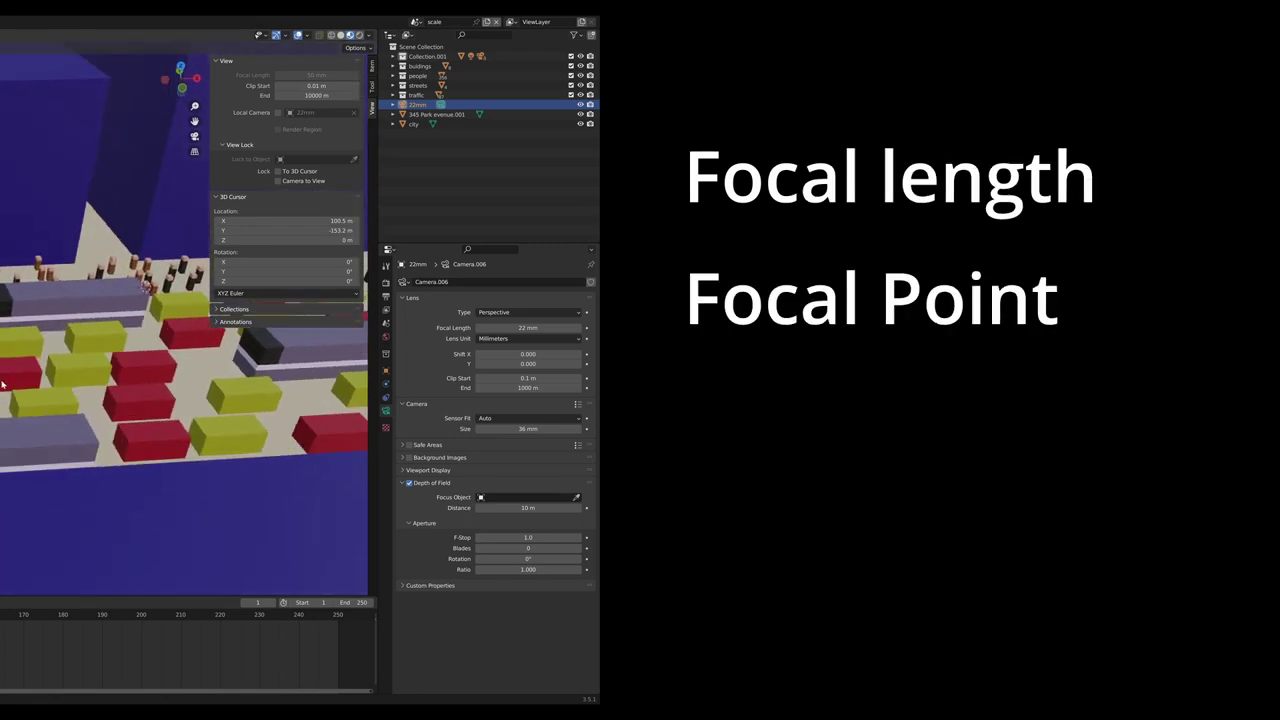
pyautogui.click(152, 265)
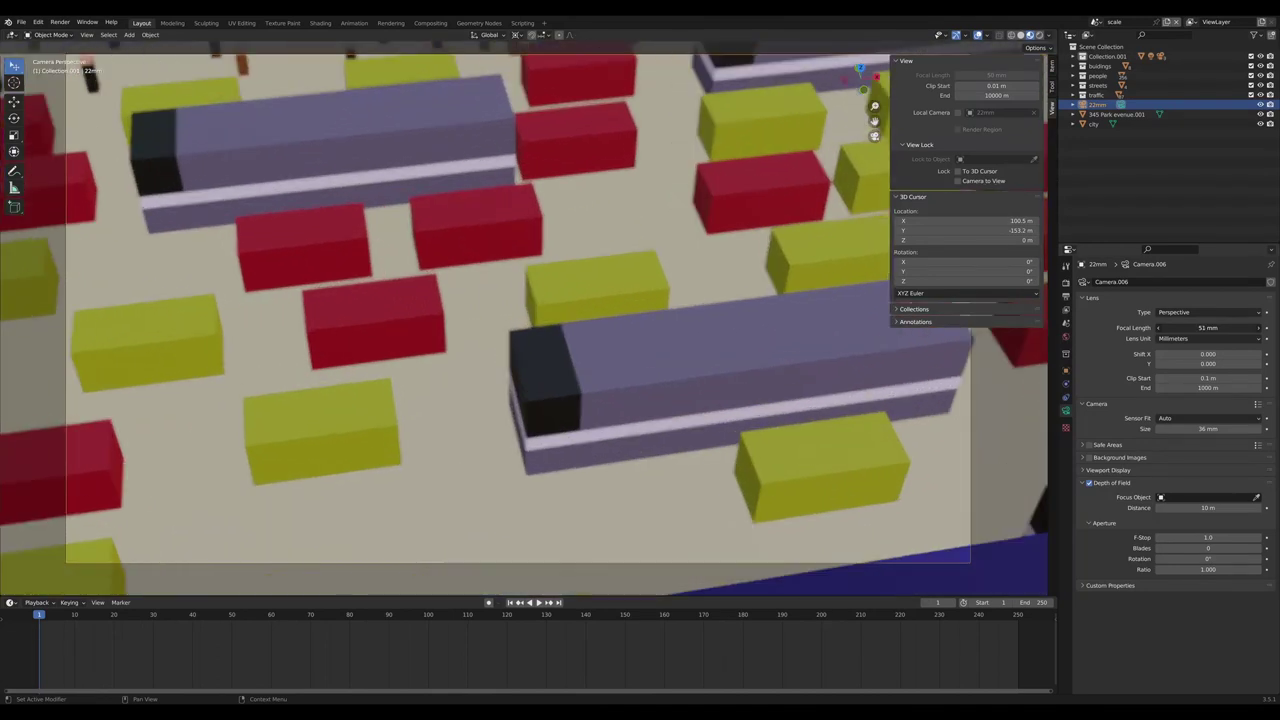
pyautogui.moveTo(1208, 327); pyautogui.dragTo(1140, 327)
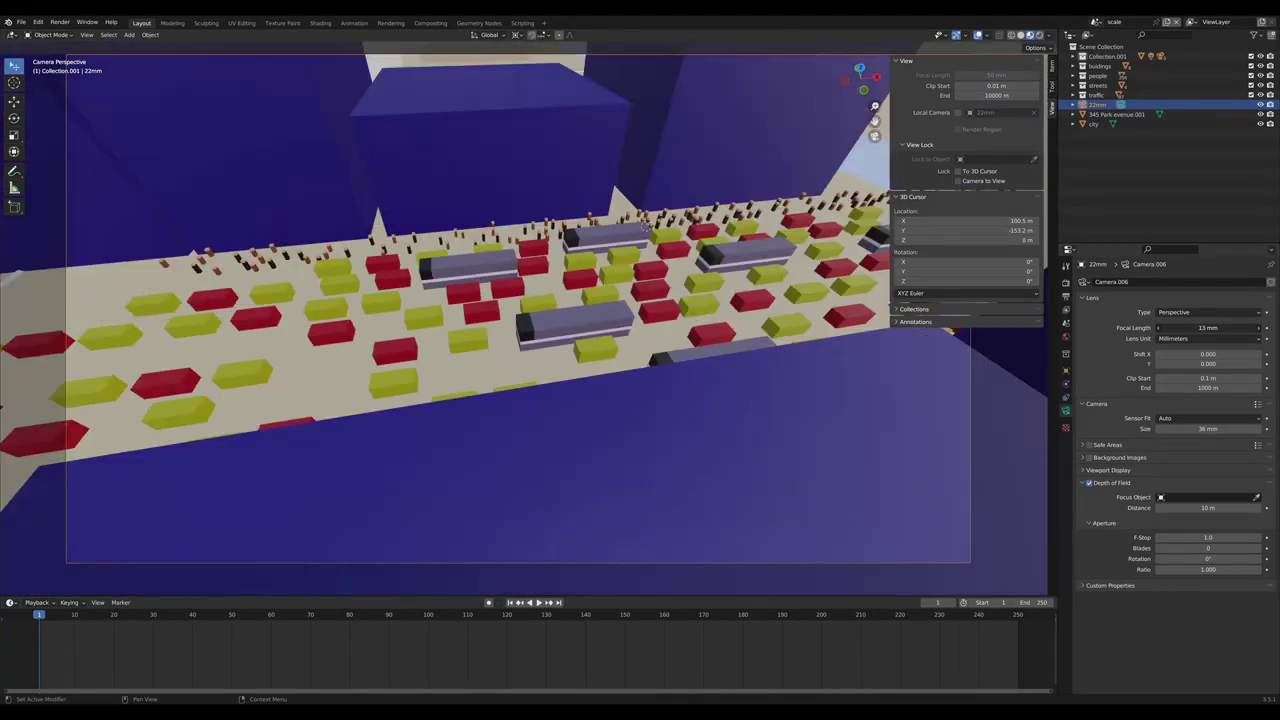
# Enter a 22 mm focal length, test a long lens, and try car.025 as focus
pyautogui.click(1204, 327)
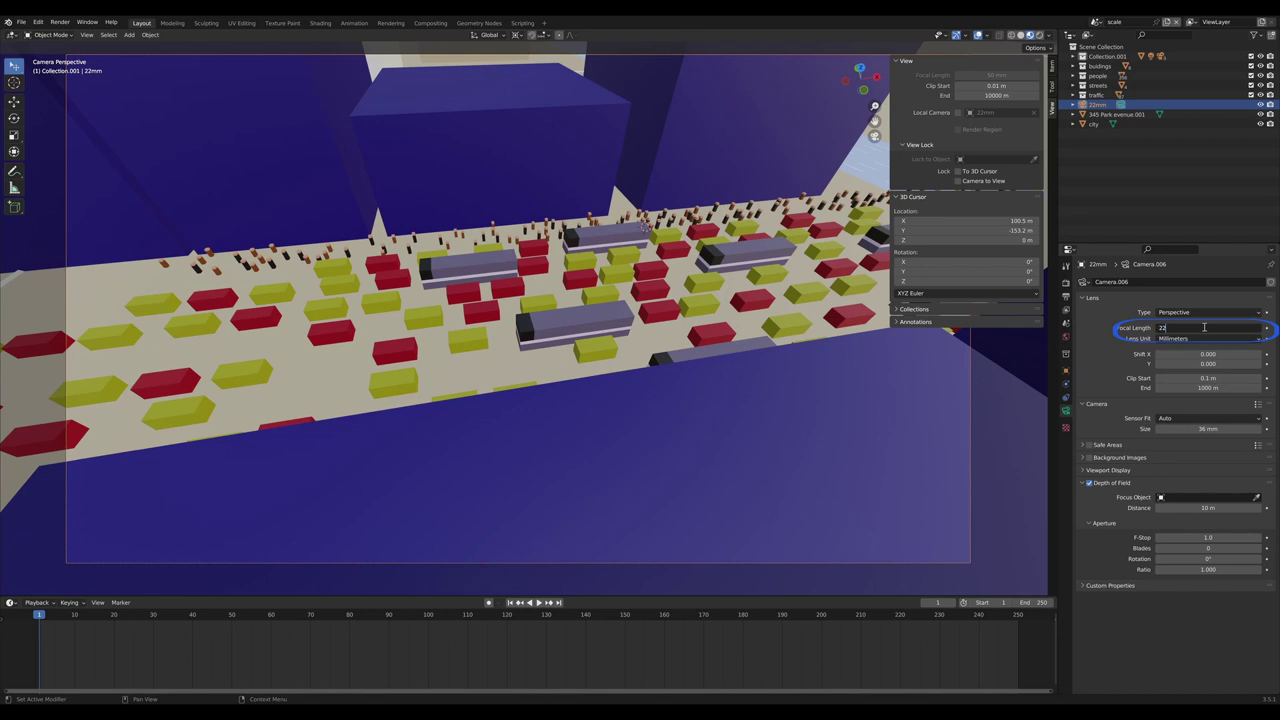
pyautogui.press('Return')
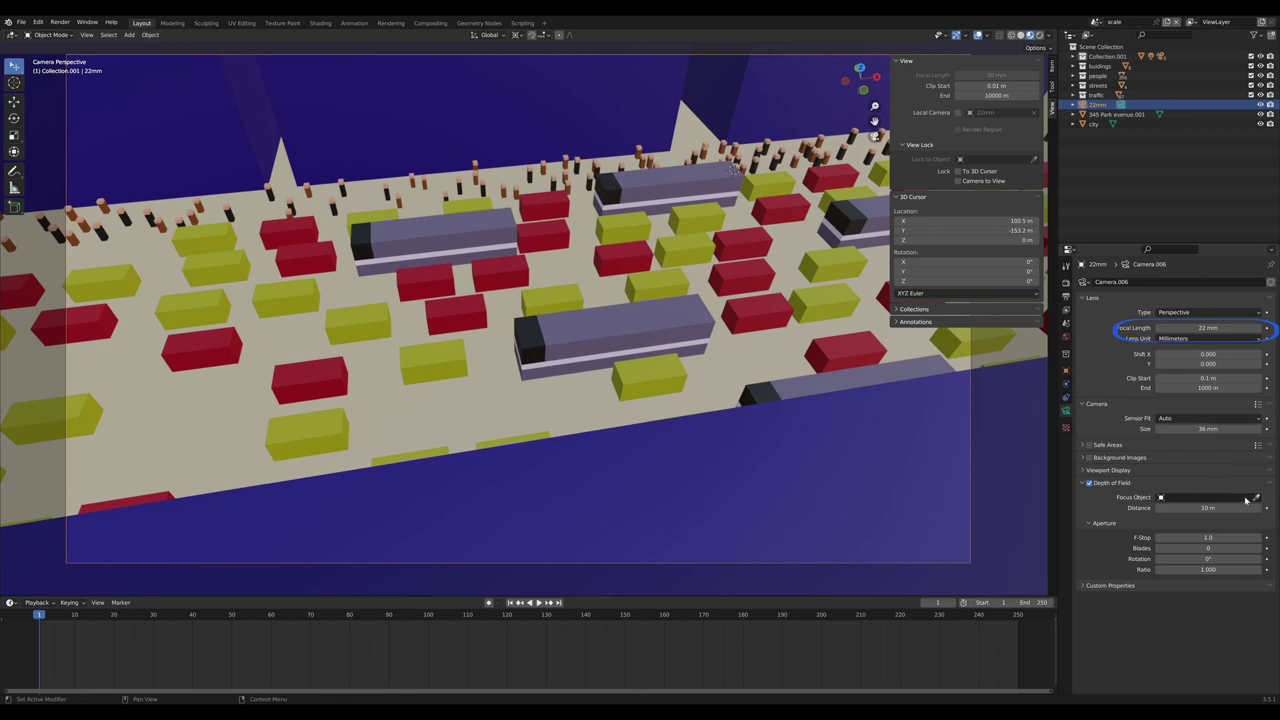
pyautogui.moveTo(1208, 327); pyautogui.dragTo(1258, 327)
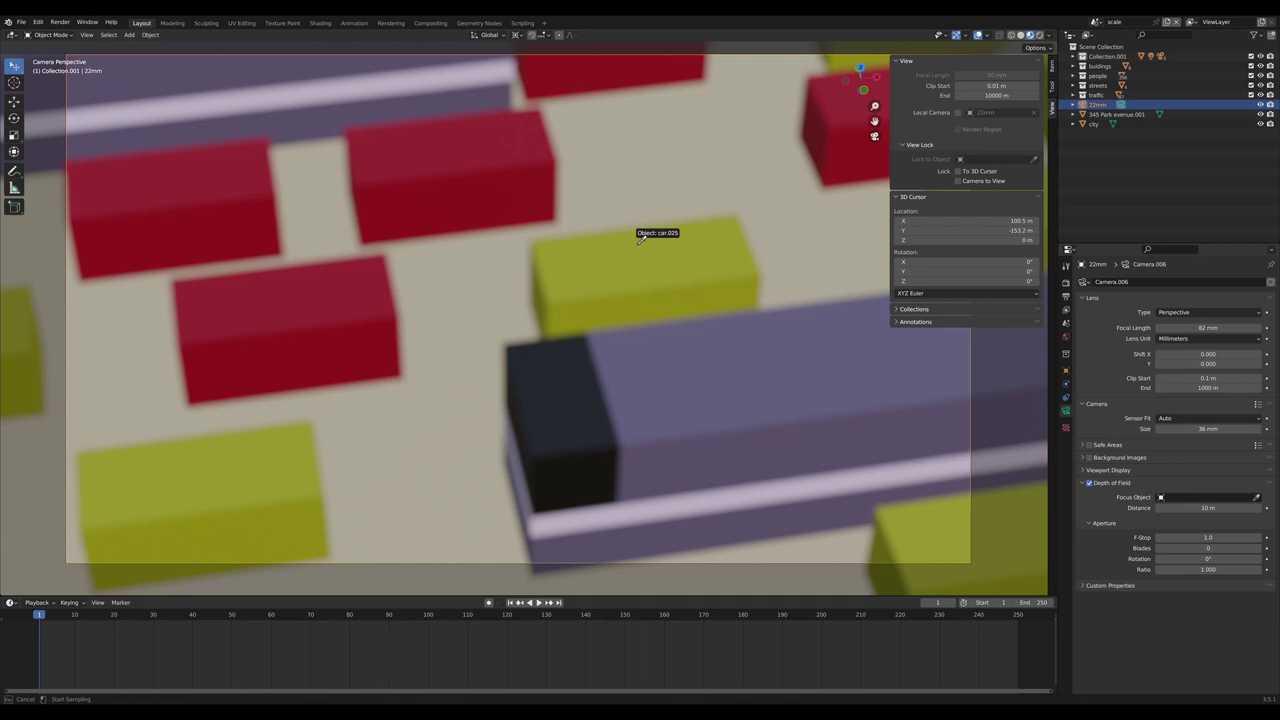
pyautogui.click(640, 239)
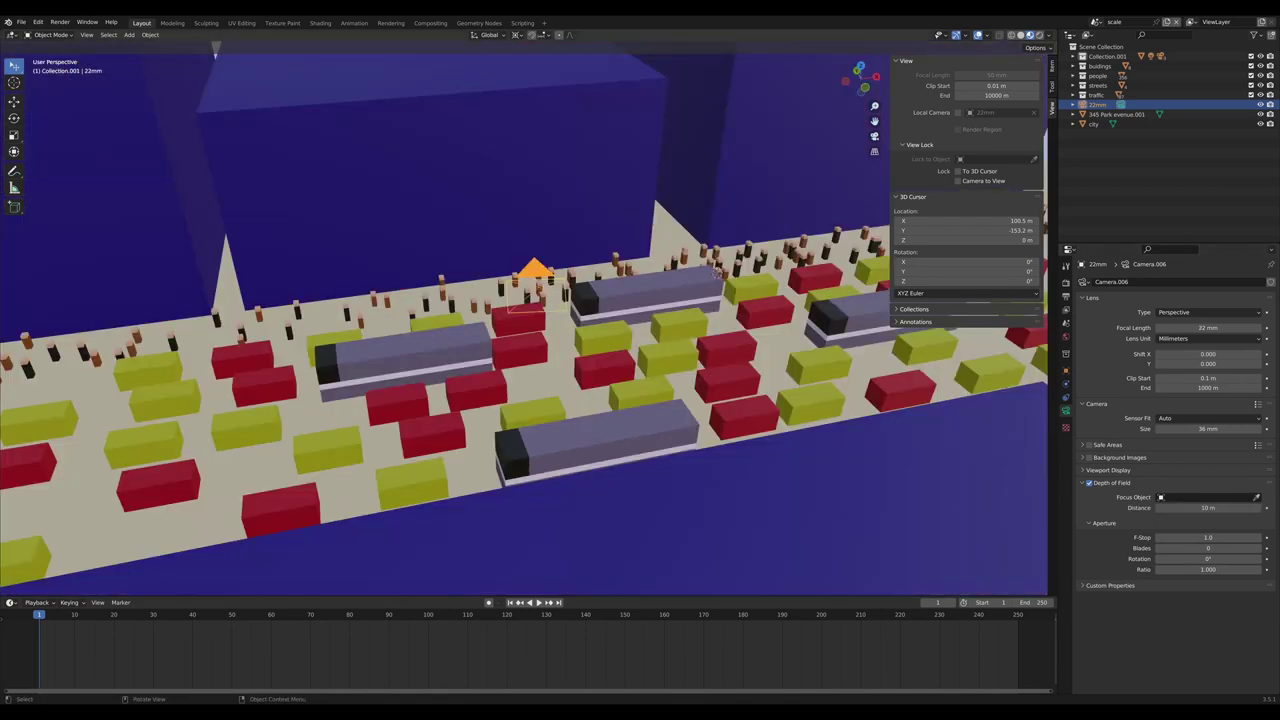
# Select the 22mm camera, look through it, and set its focal length to 22 mm
pyautogui.moveTo(215, 50); pyautogui.dragTo(628, 317, button='middle')
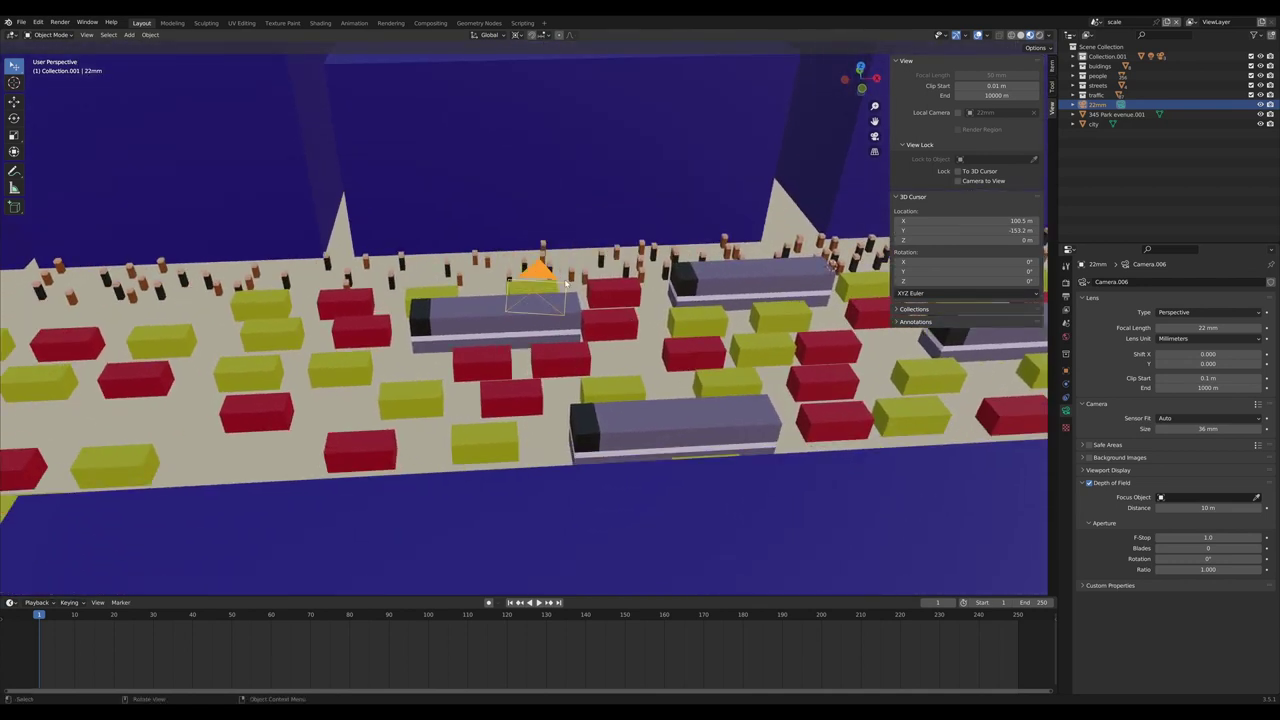
pyautogui.click(607, 297)
pyautogui.click(549, 292)
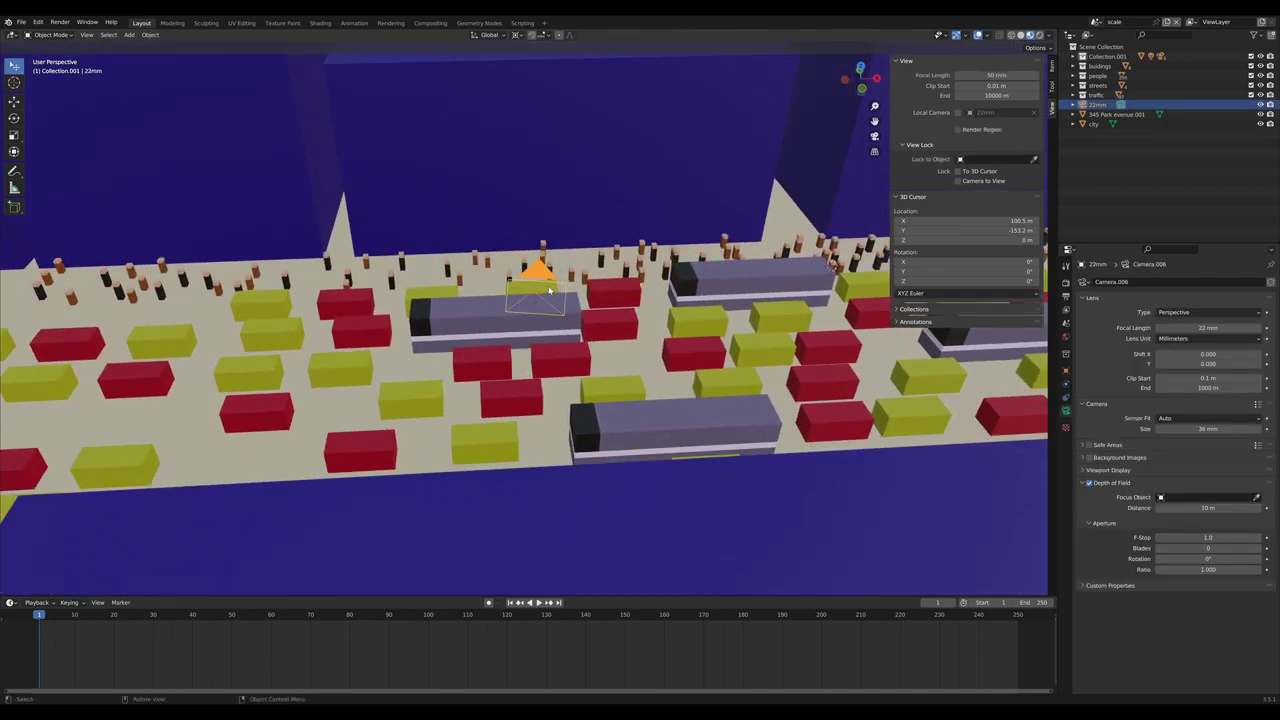
pyautogui.press('KP_0')
pyautogui.doubleClick(1204, 327)
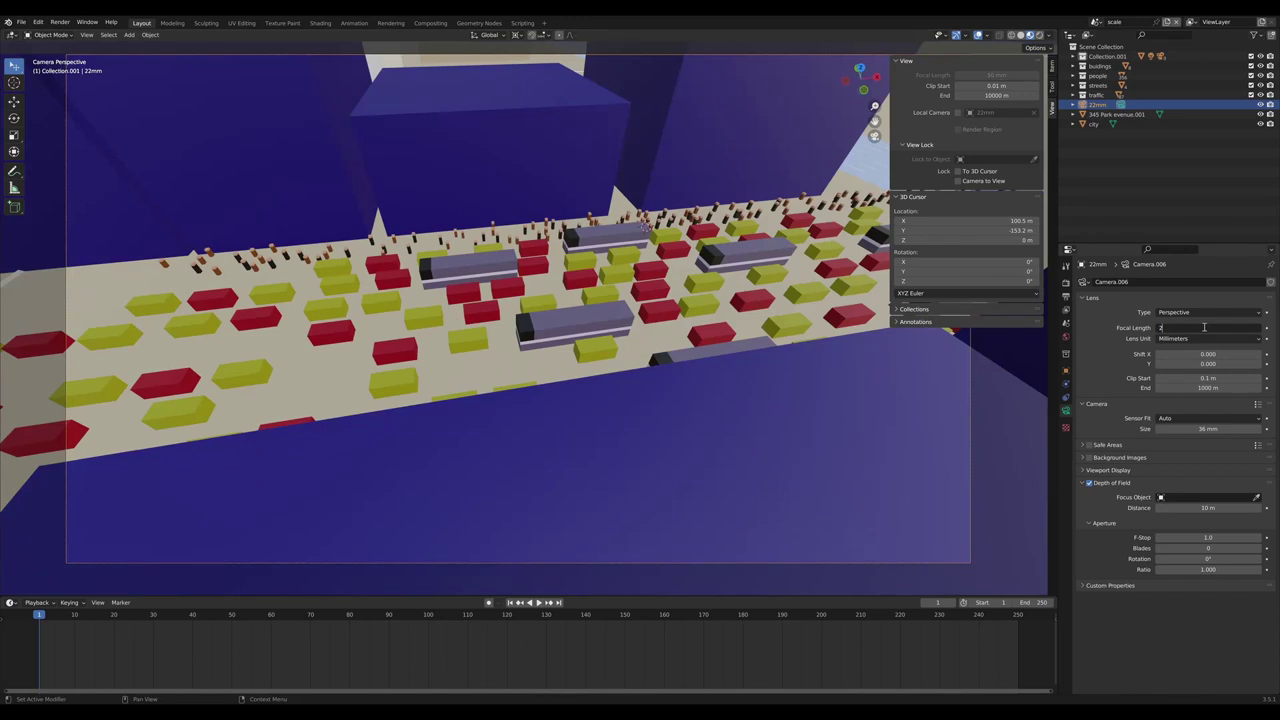
pyautogui.write('22')
pyautogui.press('Return')
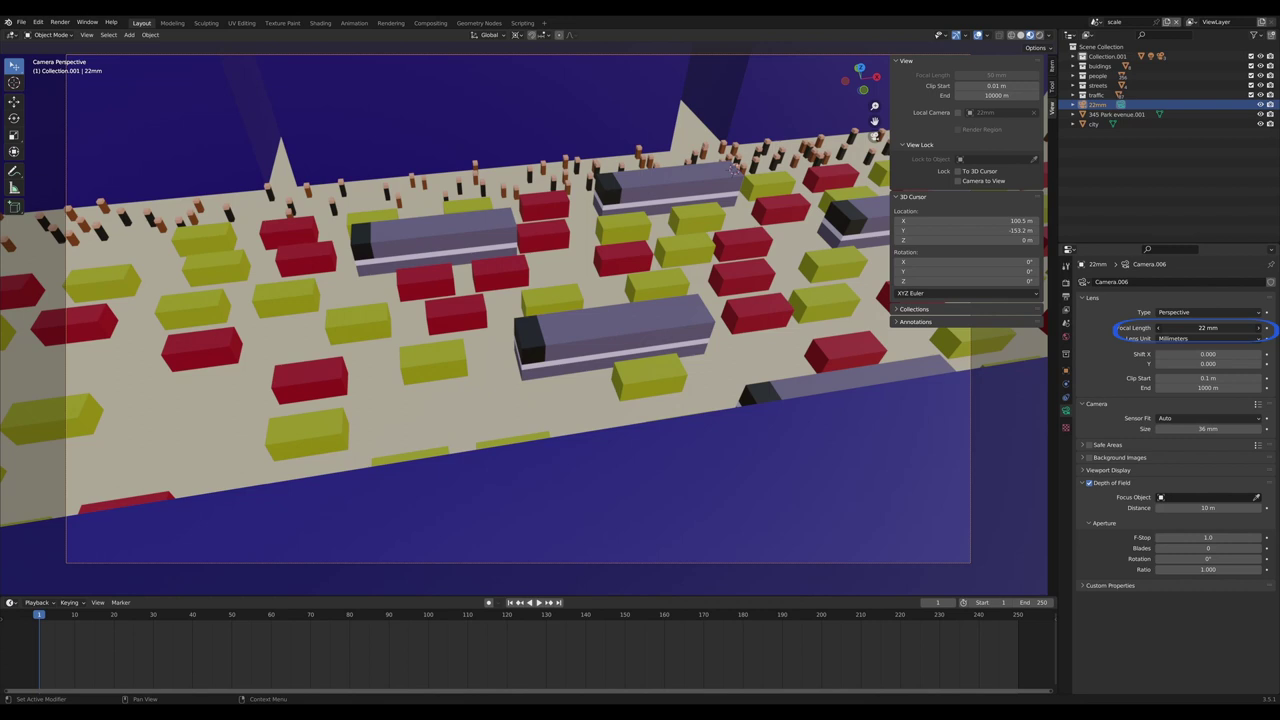
# Raise the lens to about 82 mm, focus on car.025, then return to 22 mm
pyautogui.moveTo(1208, 328); pyautogui.dragTo(1240, 328)
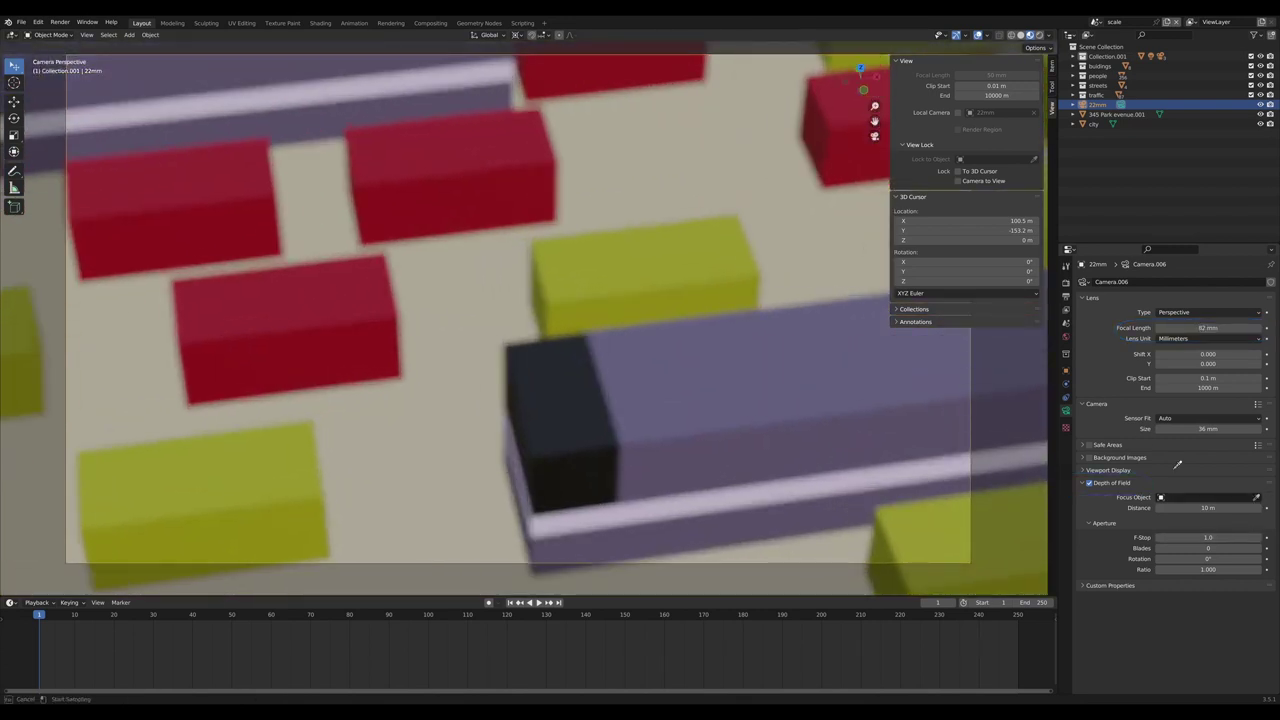
pyautogui.click(640, 236)
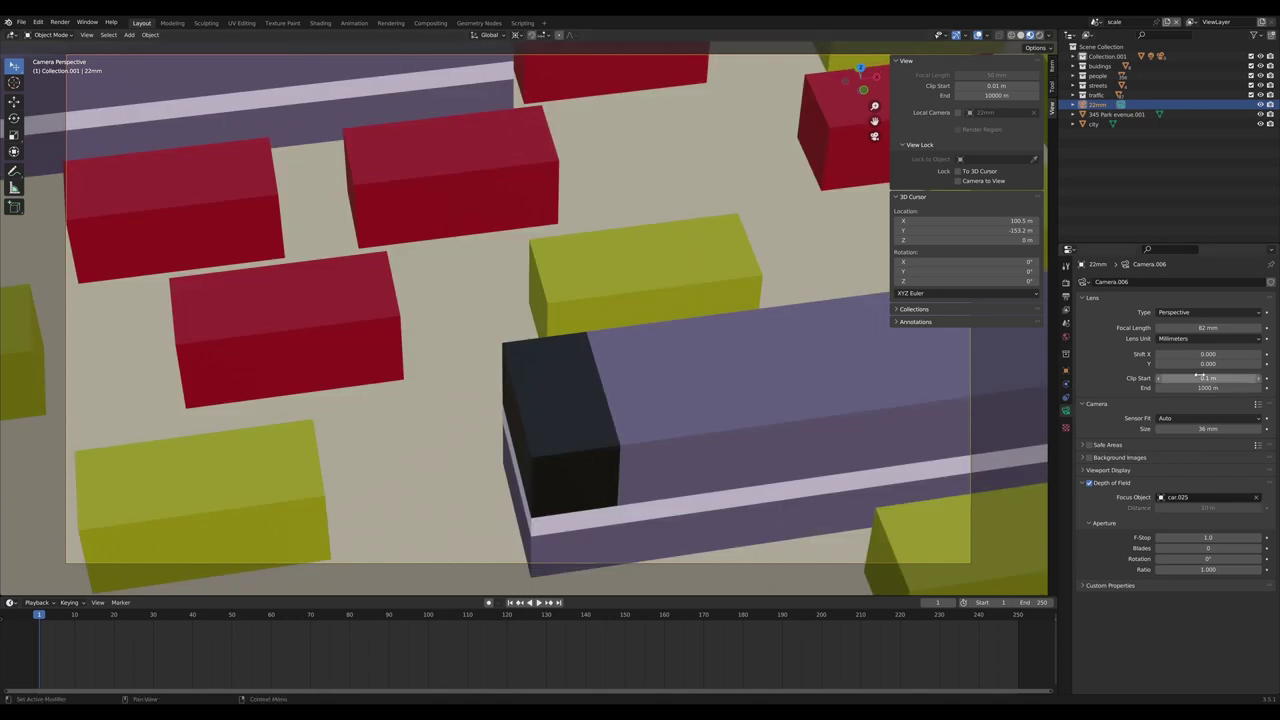
pyautogui.click(1209, 328)
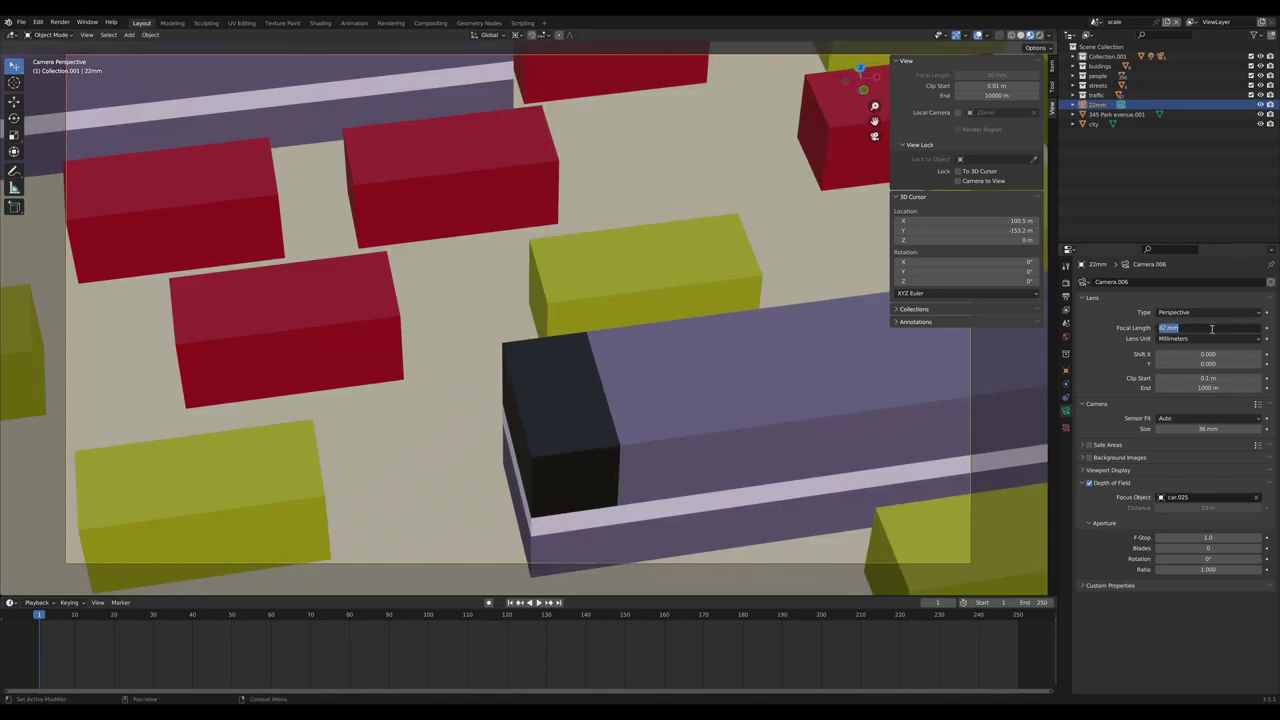
pyautogui.write('22')
pyautogui.press('Return')
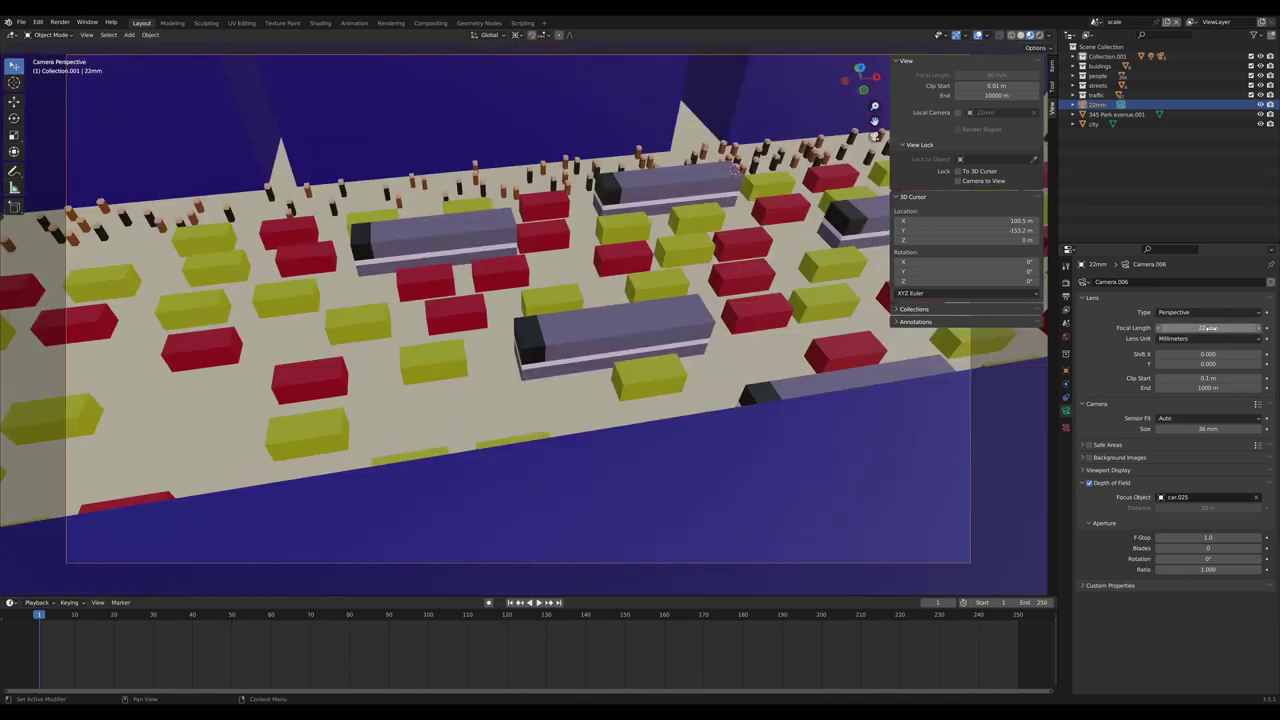
# Refocus the camera on car.042 and set its F-Stop to 0.005
pyautogui.click(1256, 498)
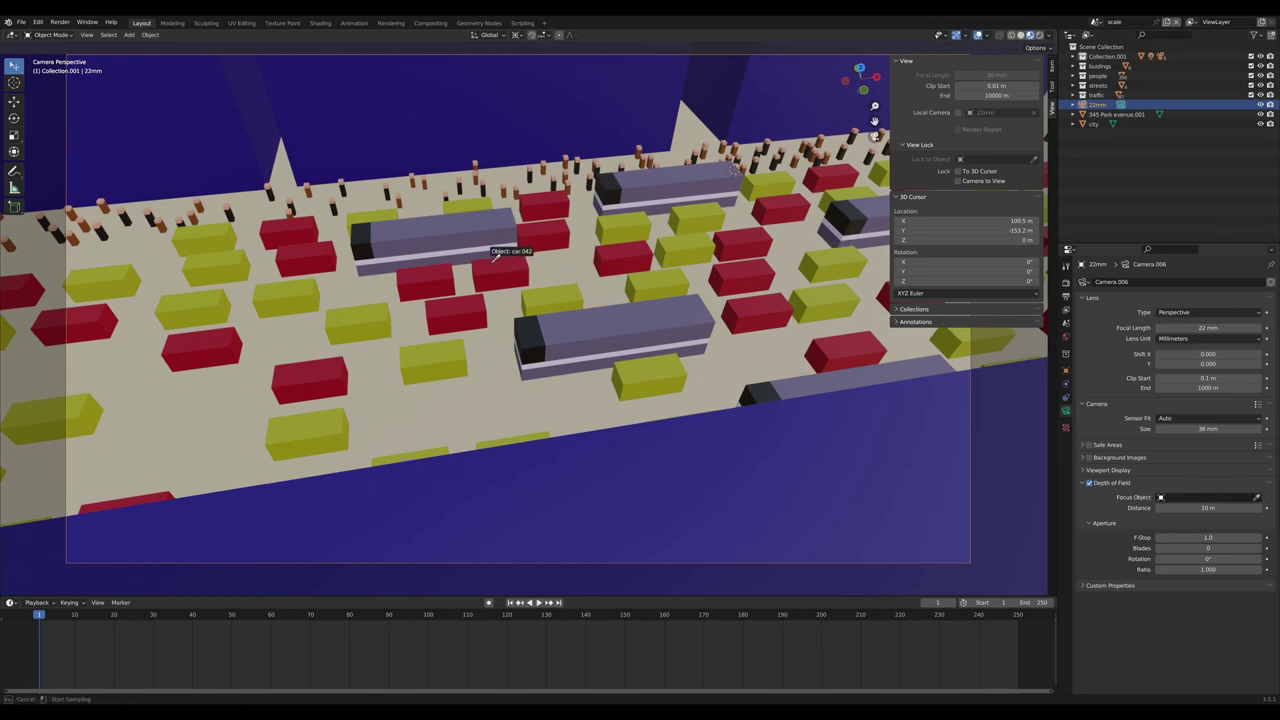
pyautogui.click(493, 261)
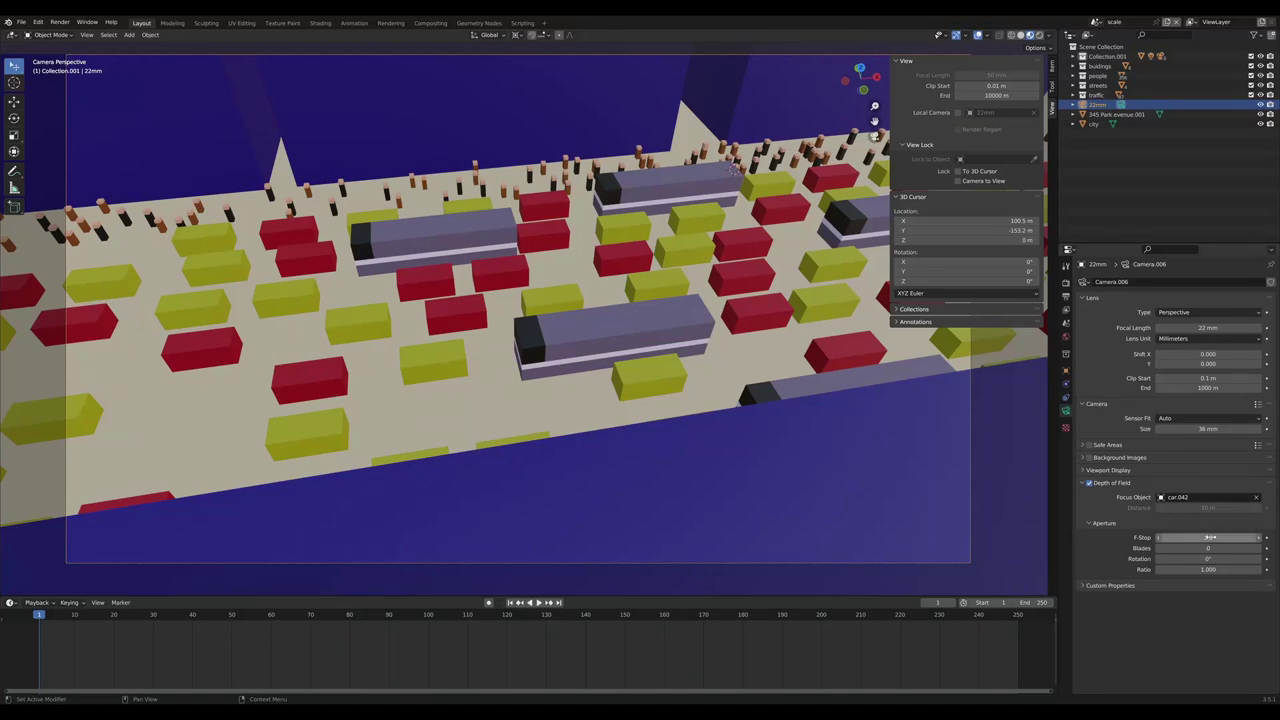
pyautogui.click(1208, 538)
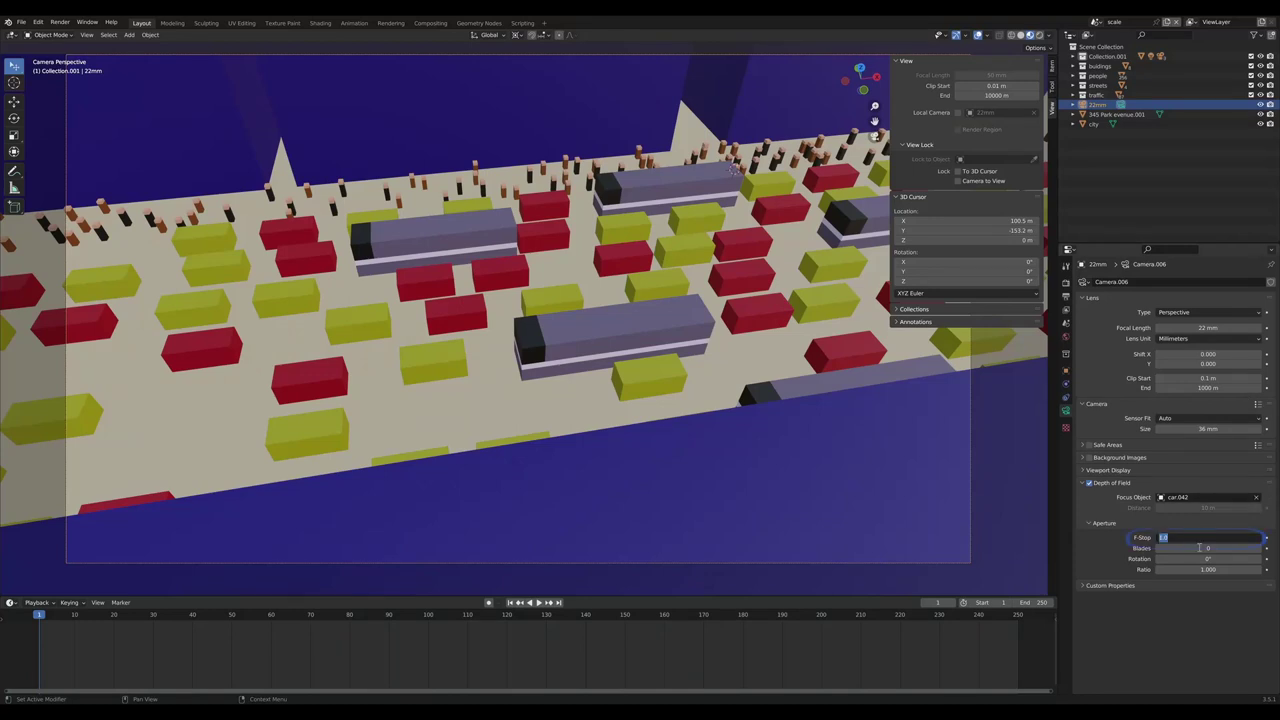
pyautogui.write('0')
pyautogui.write('.00')
pyautogui.write('5')
pyautogui.press('Return')
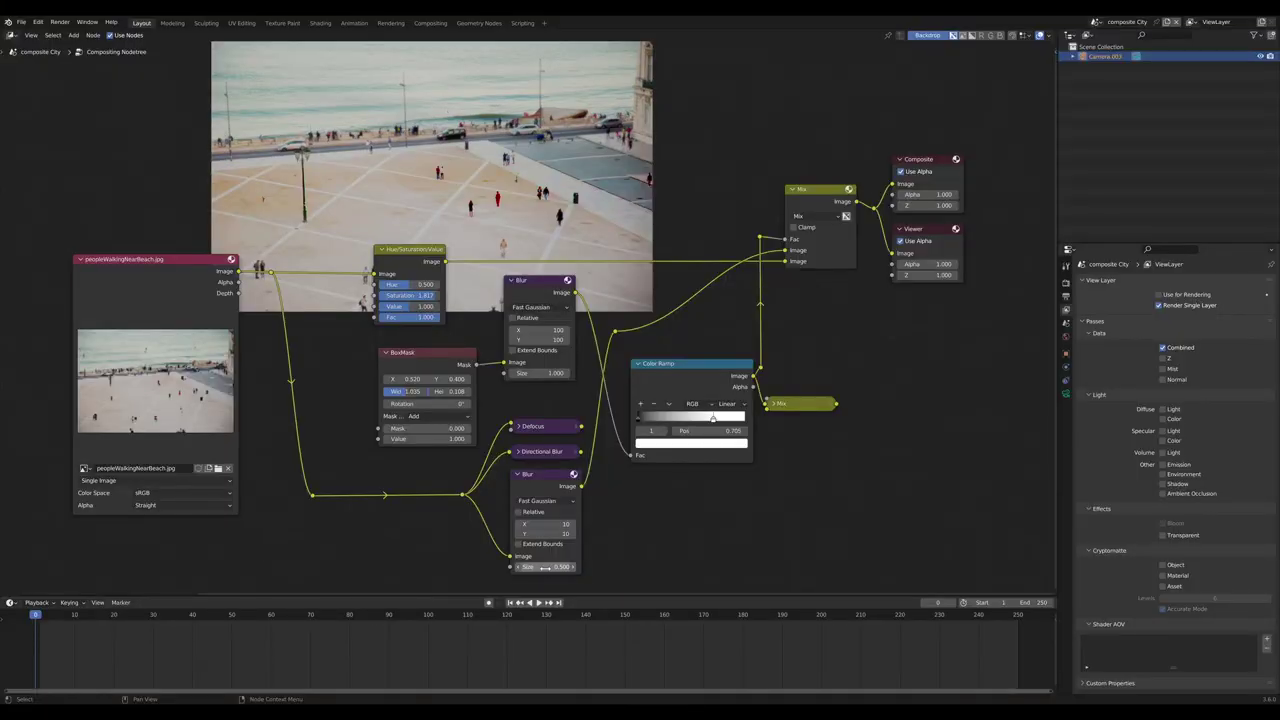
# Compare lower Blur node sizes of 1 and 5, returning to 1
pyautogui.click(559, 566)
pyautogui.write('1')
pyautogui.press('Return')
pyautogui.click(557, 566)
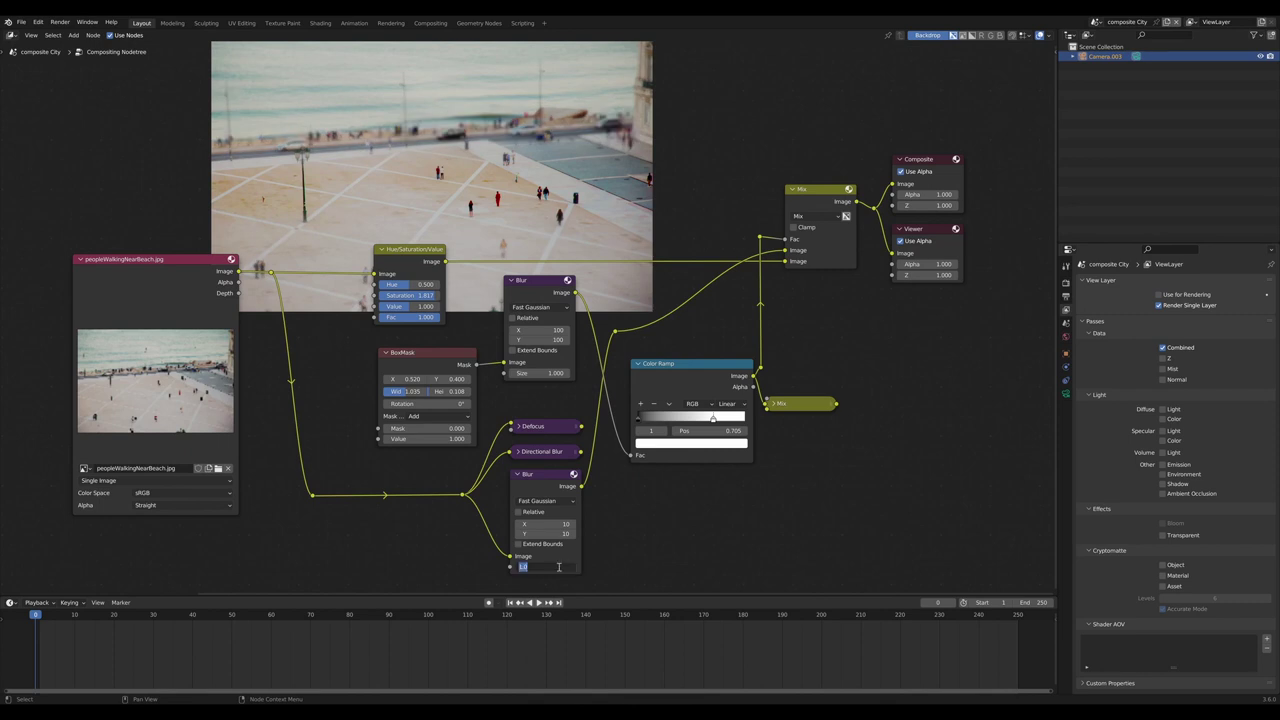
pyautogui.write('5')
pyautogui.press('Return')
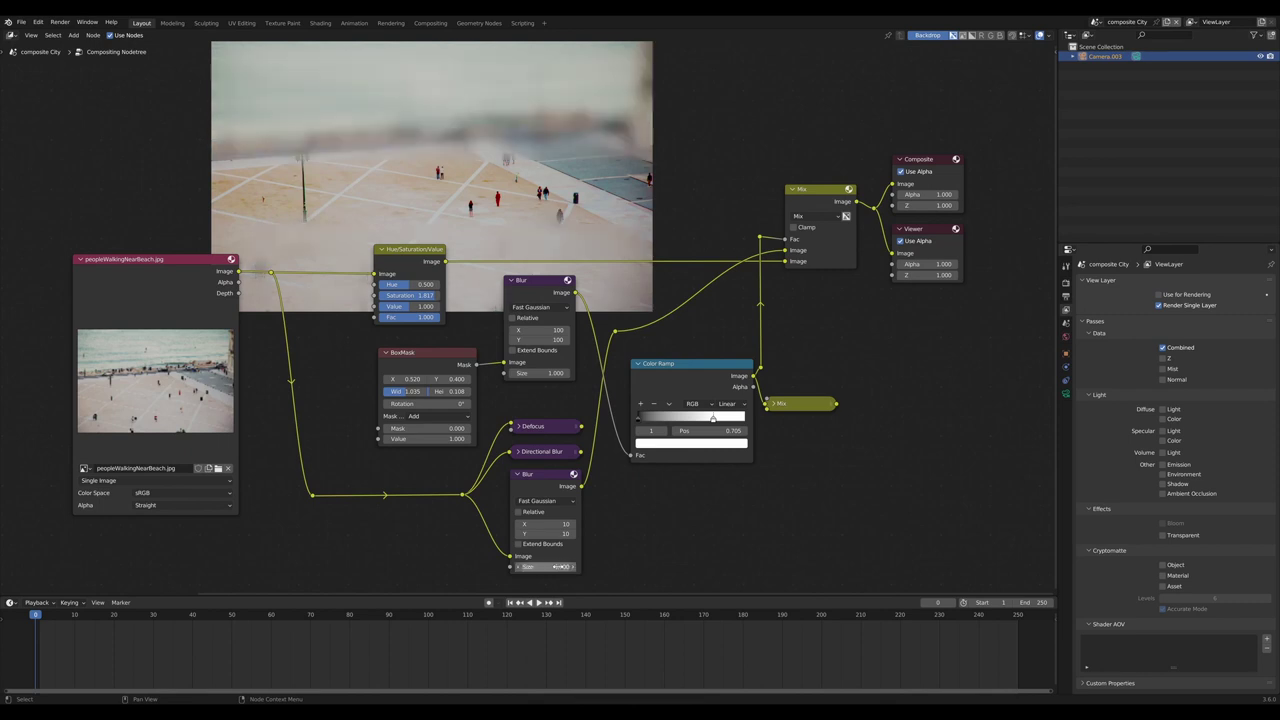
pyautogui.click(552, 566)
pyautogui.write('1')
pyautogui.press('Return')
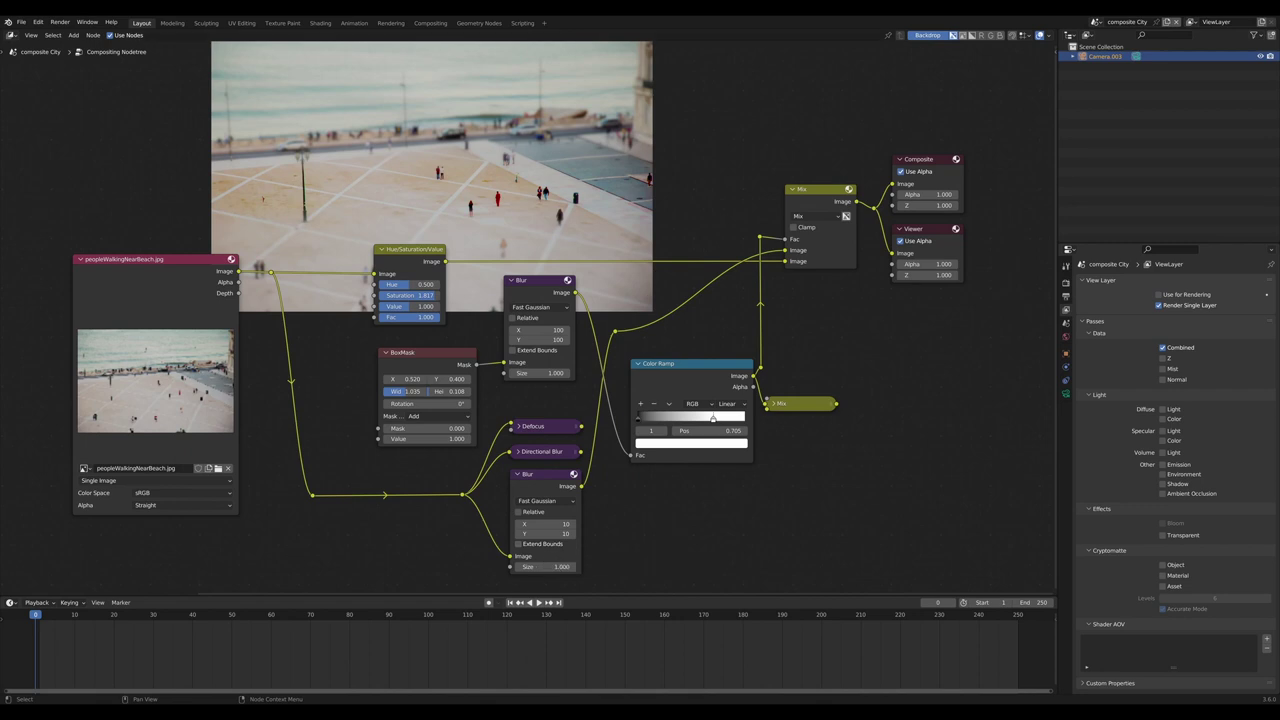
# Test a lower Blur size of 0.5 against 1, finally leaving it at 1
pyautogui.moveTo(544, 567); pyautogui.dragTo(505, 567)
pyautogui.click(557, 567)
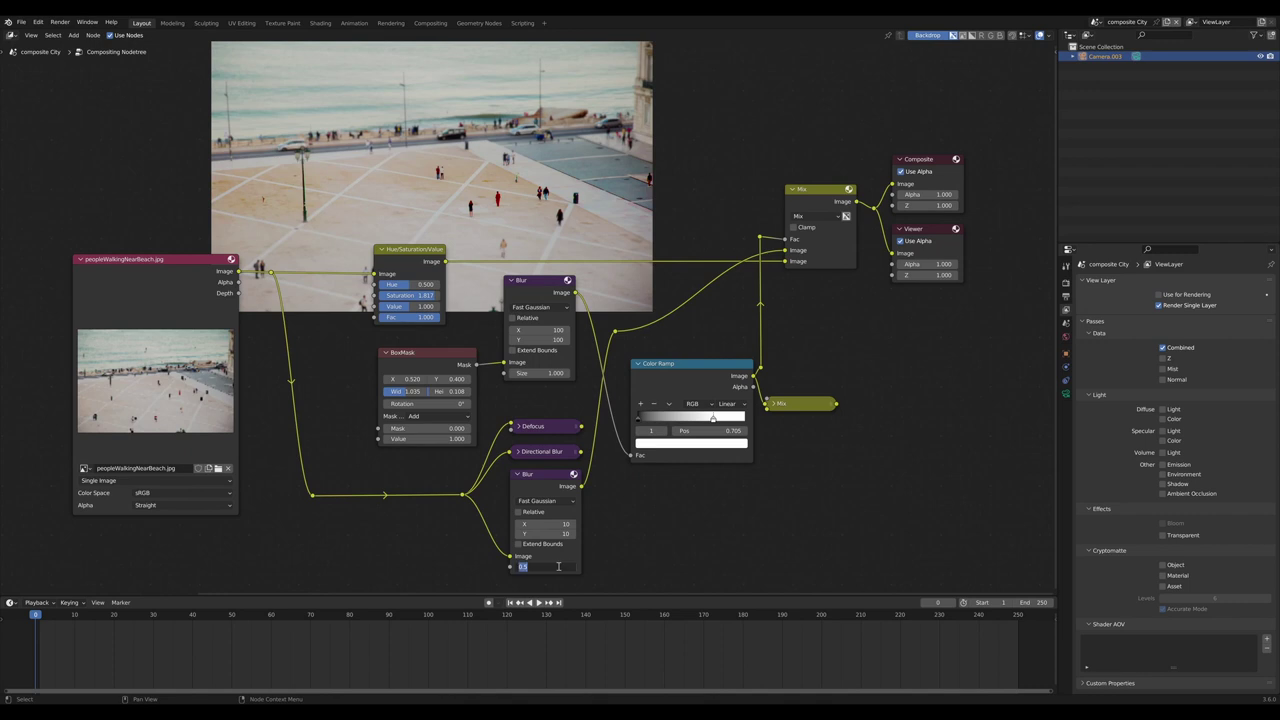
pyautogui.write('1')
pyautogui.press('Return')
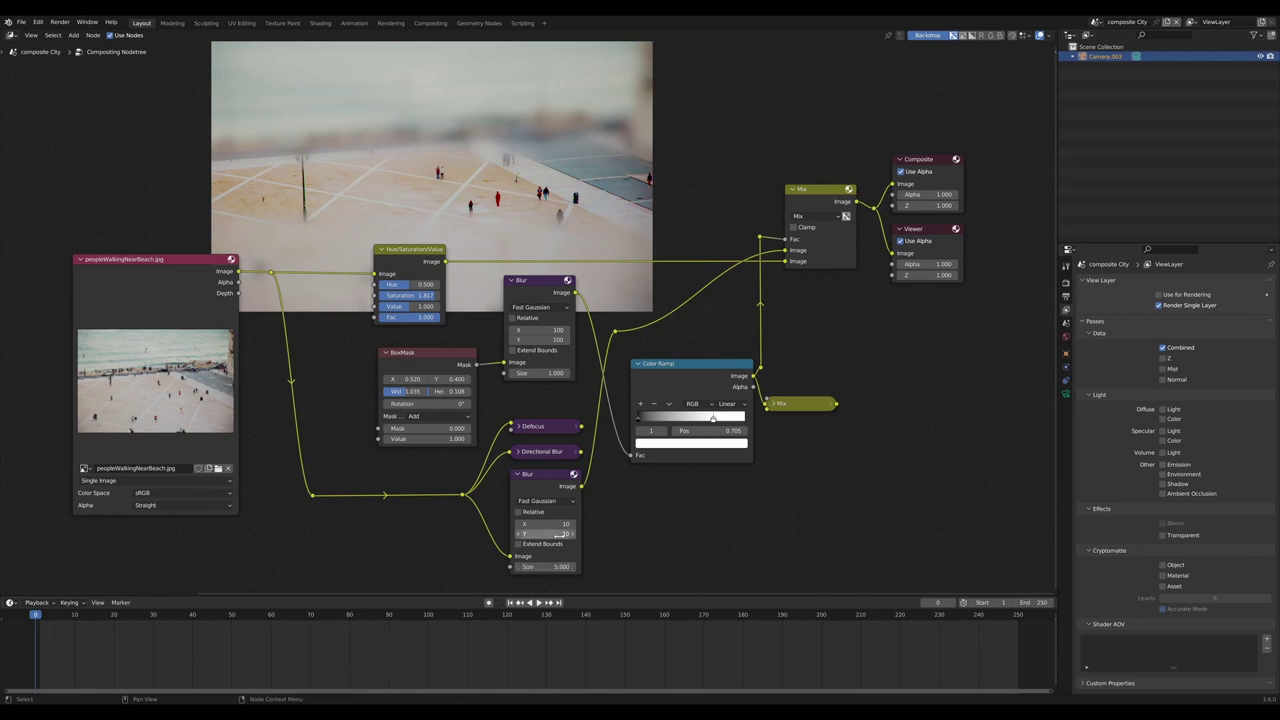
pyautogui.click(555, 567)
pyautogui.write('1')
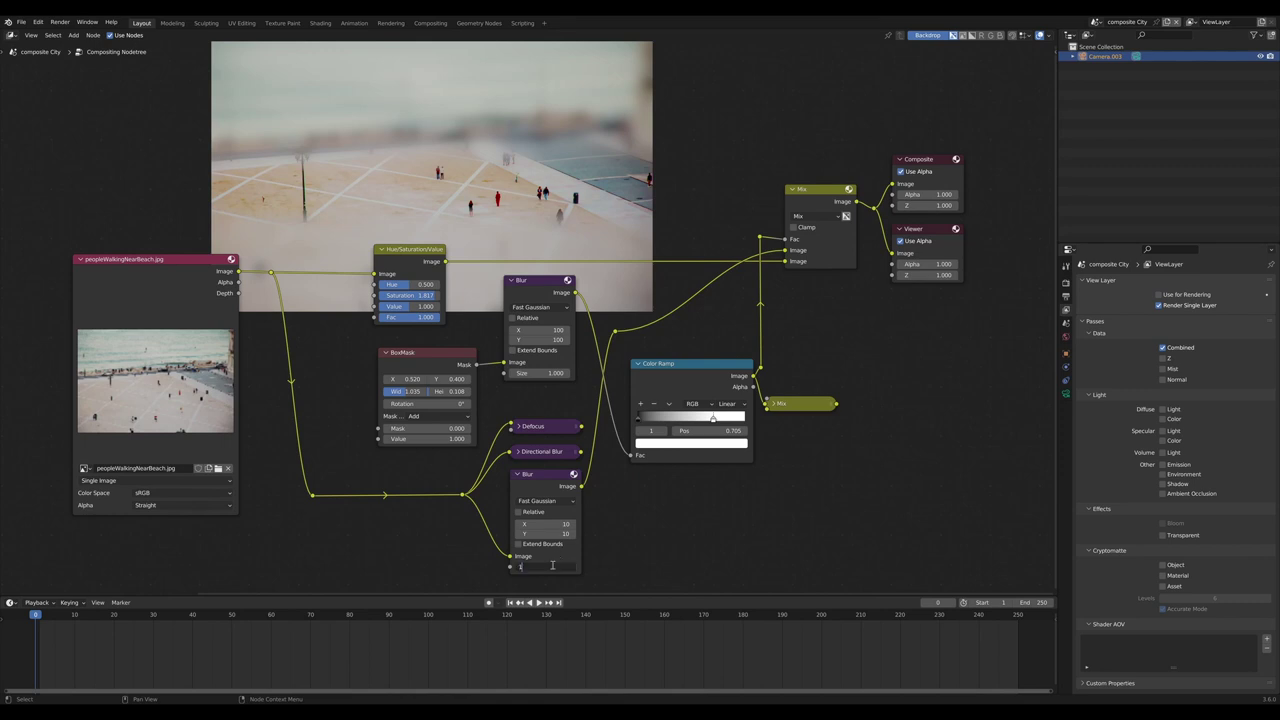
pyautogui.press('Return')
pyautogui.click(550, 567)
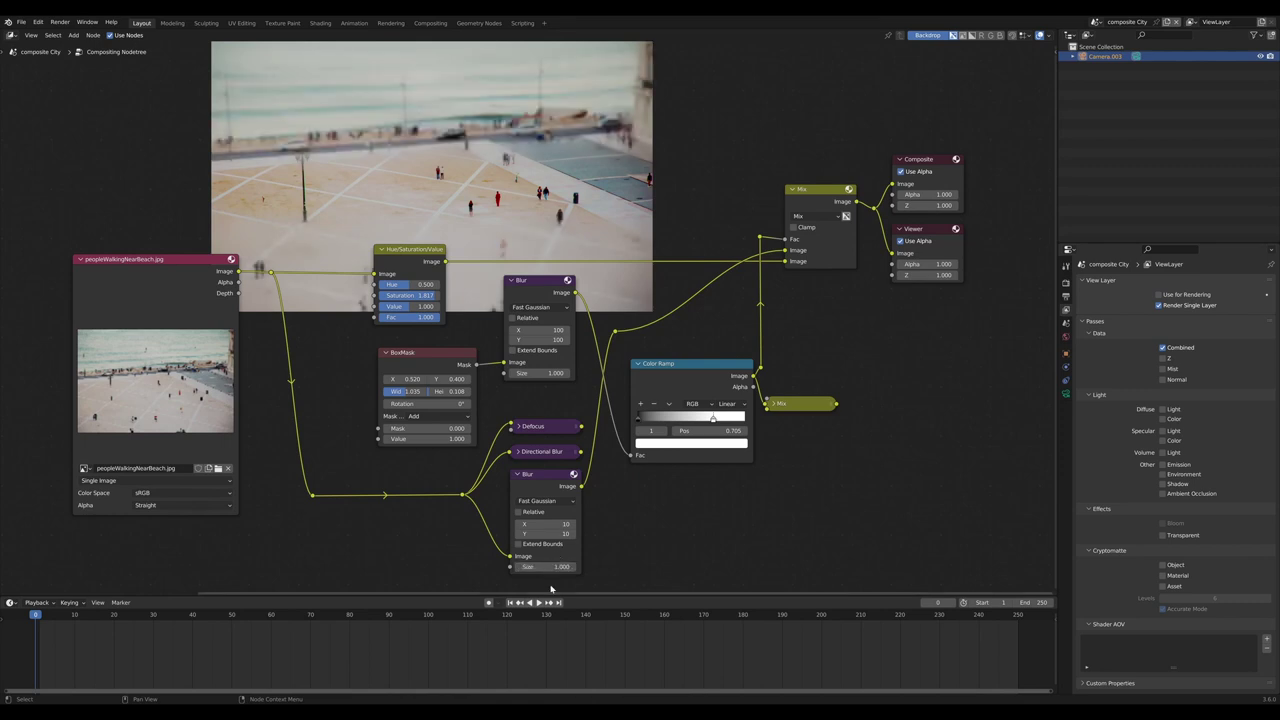
pyautogui.write('0.5')
pyautogui.press('Return')
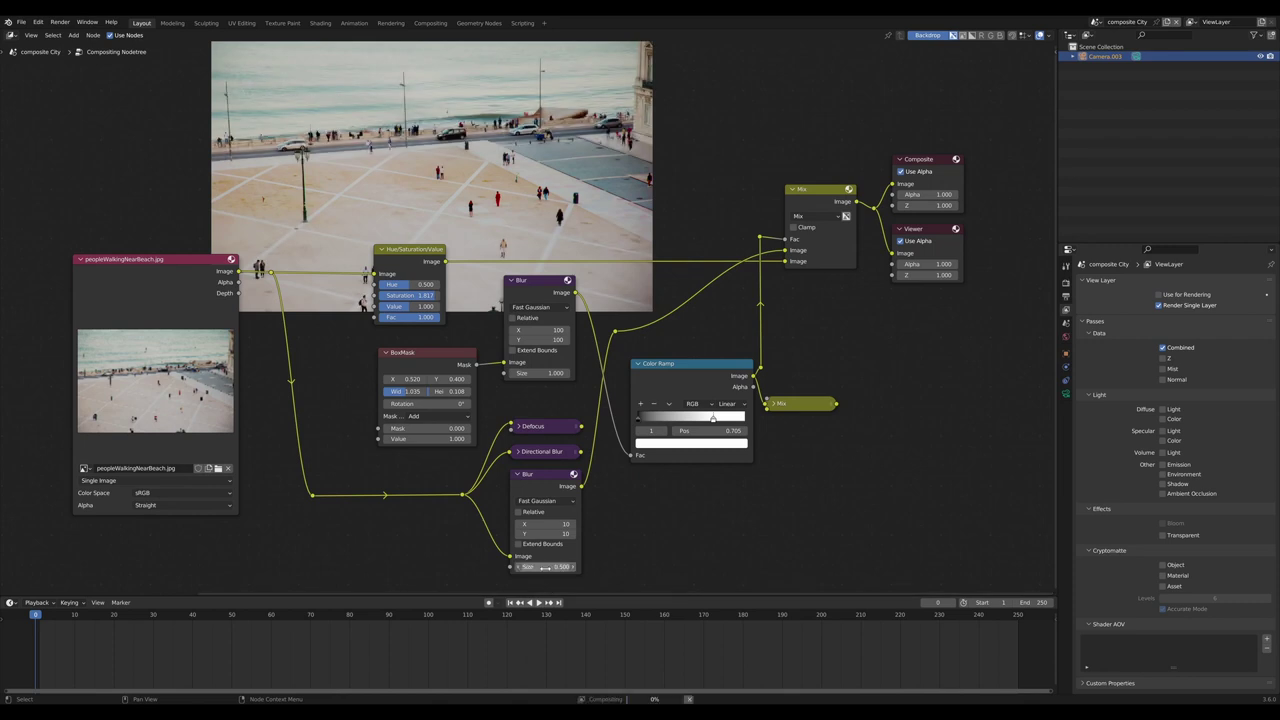
pyautogui.click(557, 567)
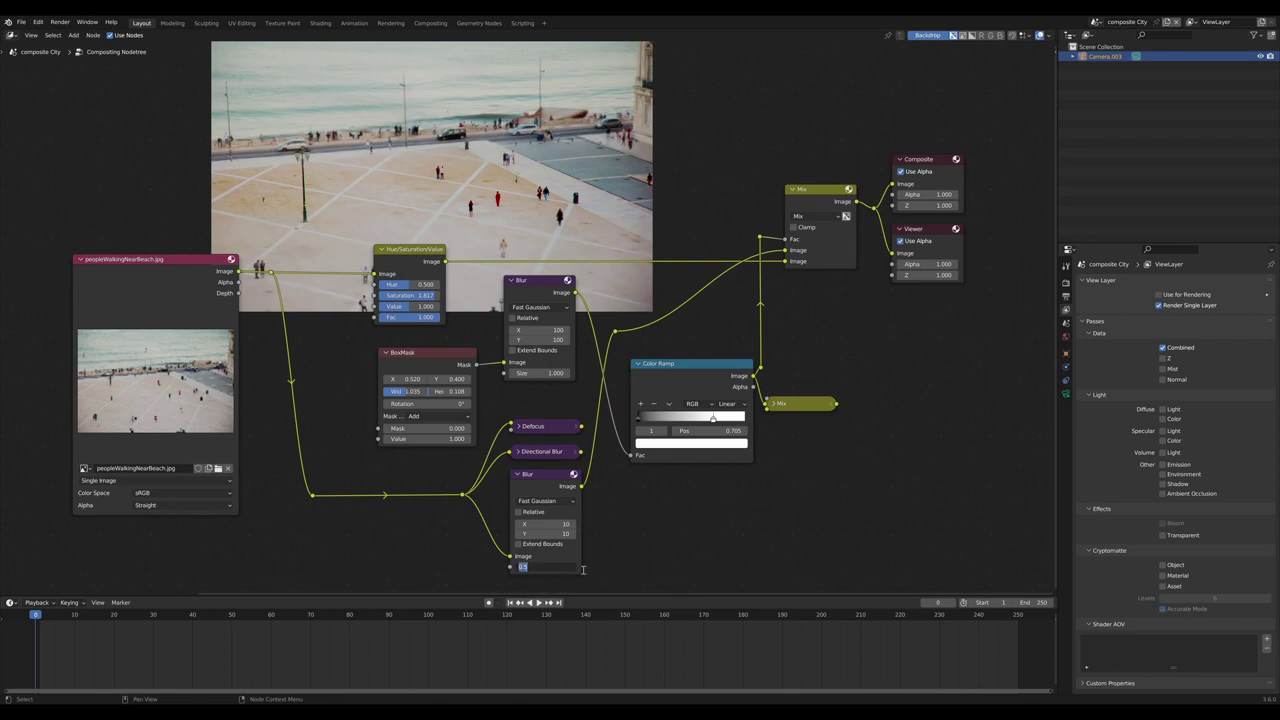
pyautogui.write('1')
pyautogui.press('Return')
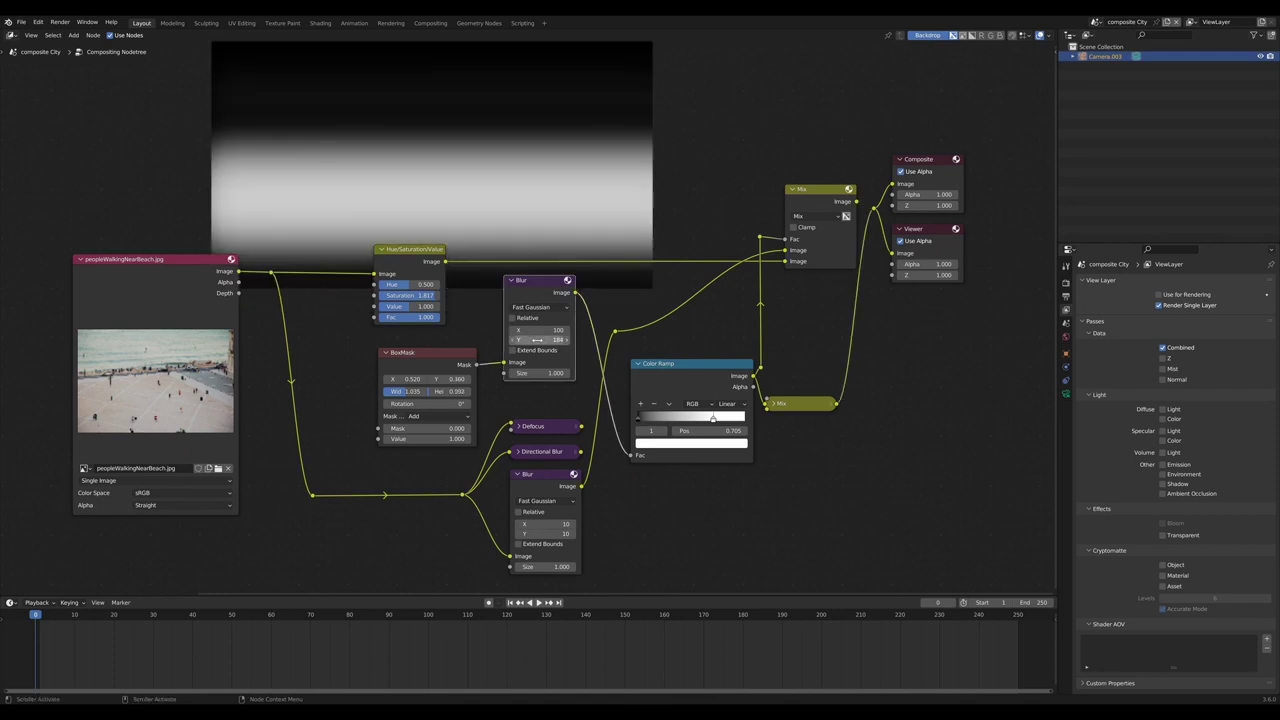
# Set the upper Blur node's Y to 100 and its size to 1 after testing 0
pyautogui.click(537, 340)
pyautogui.write('100')
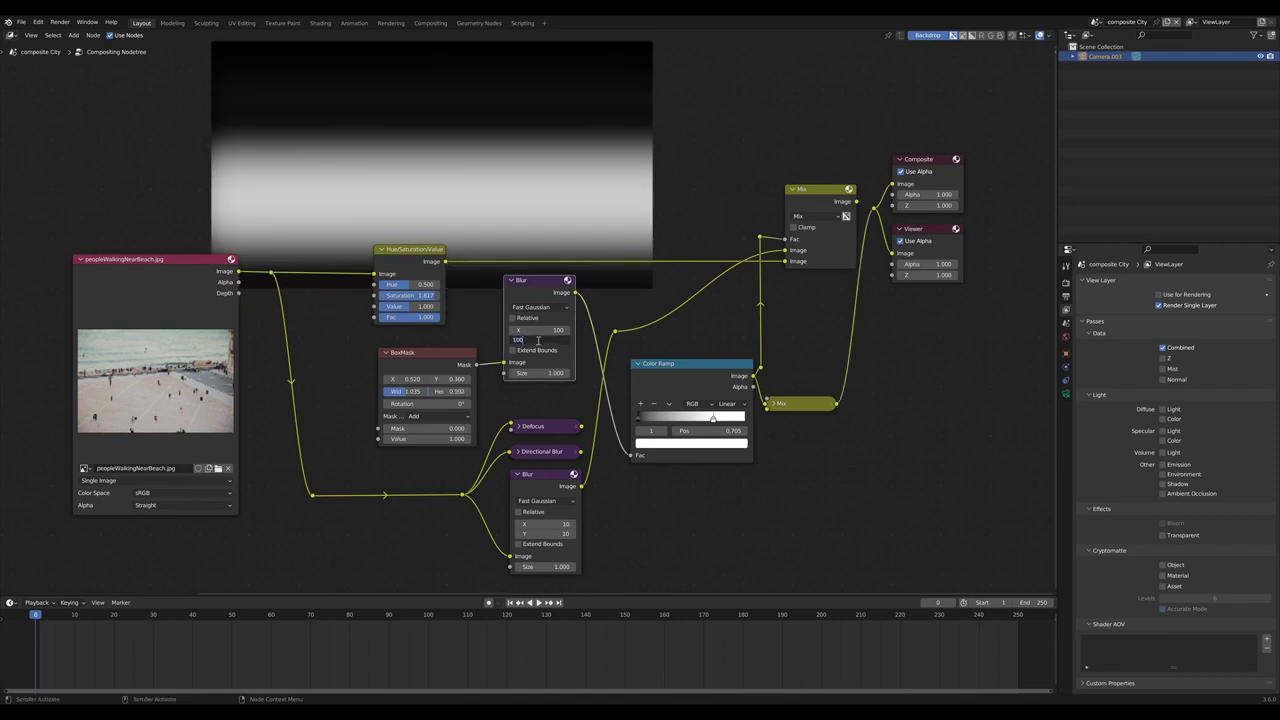
pyautogui.press('Return')
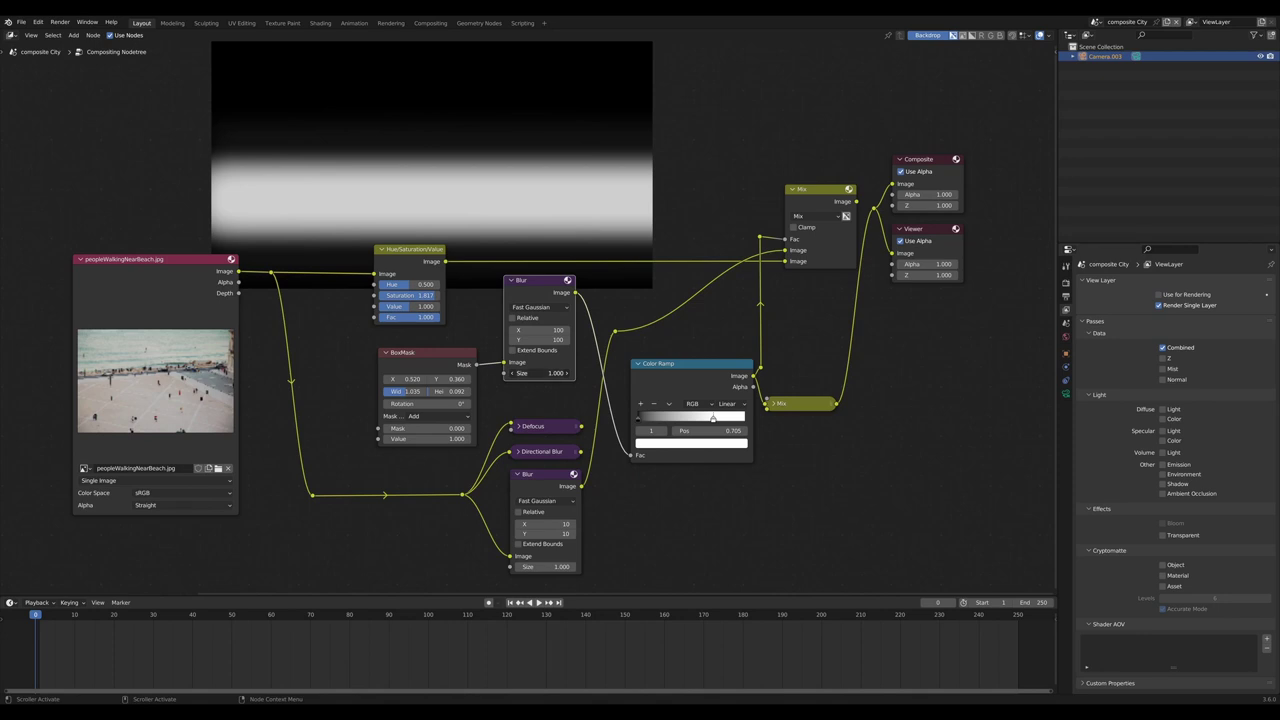
pyautogui.moveTo(545, 373); pyautogui.dragTo(515, 373)
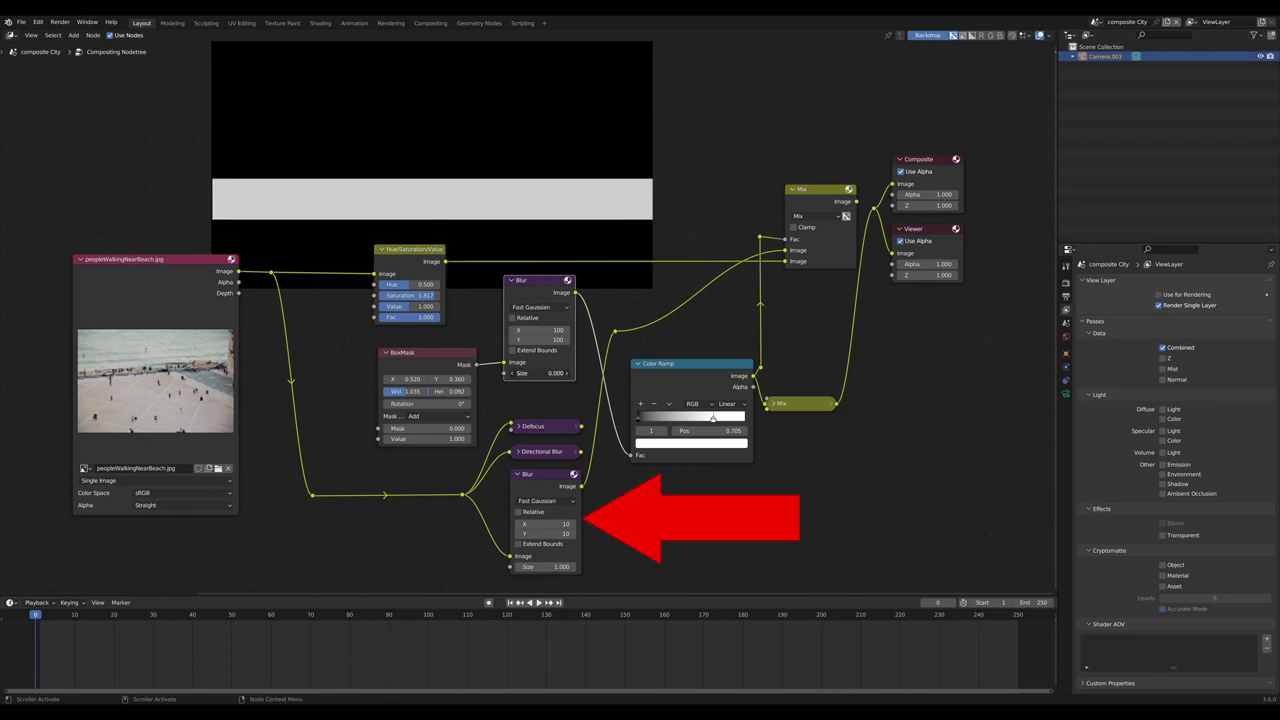
pyautogui.click(548, 372)
pyautogui.write('1')
pyautogui.press('Return')
# Reconfirm the mask blur size of 1 and select the BoxMask node to show its box
pyautogui.click(548, 372)
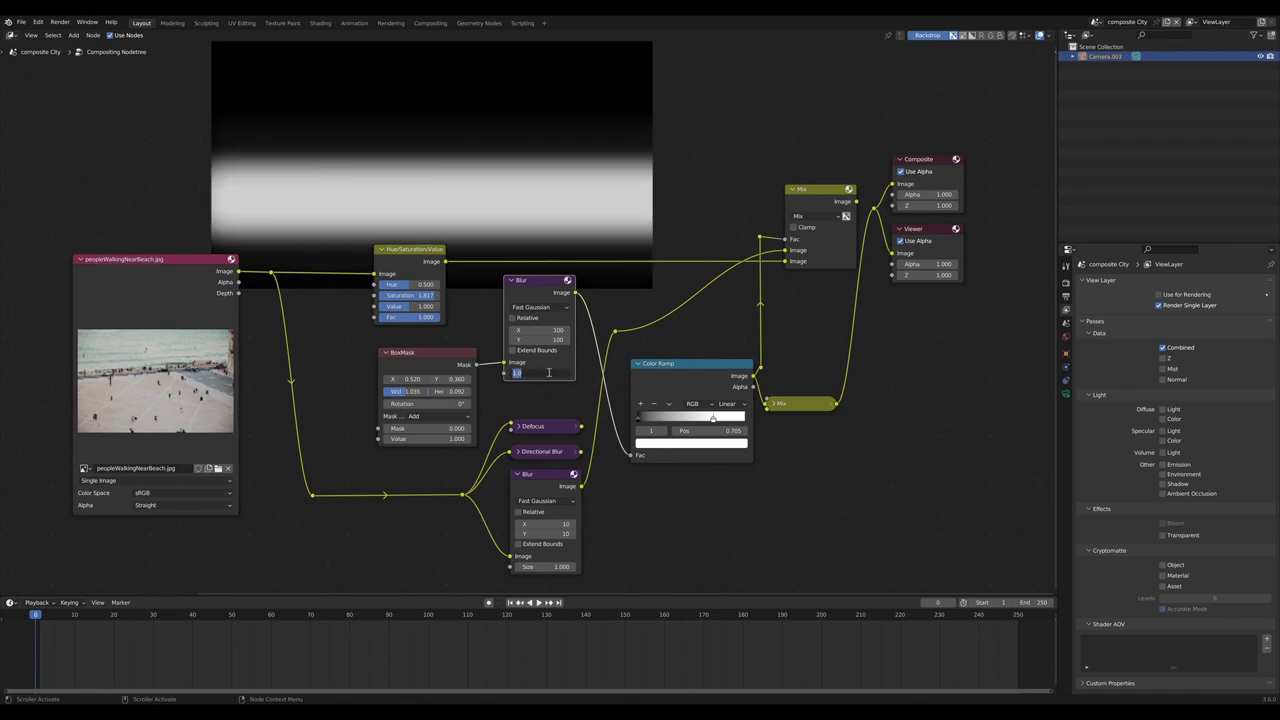
pyautogui.press('Return')
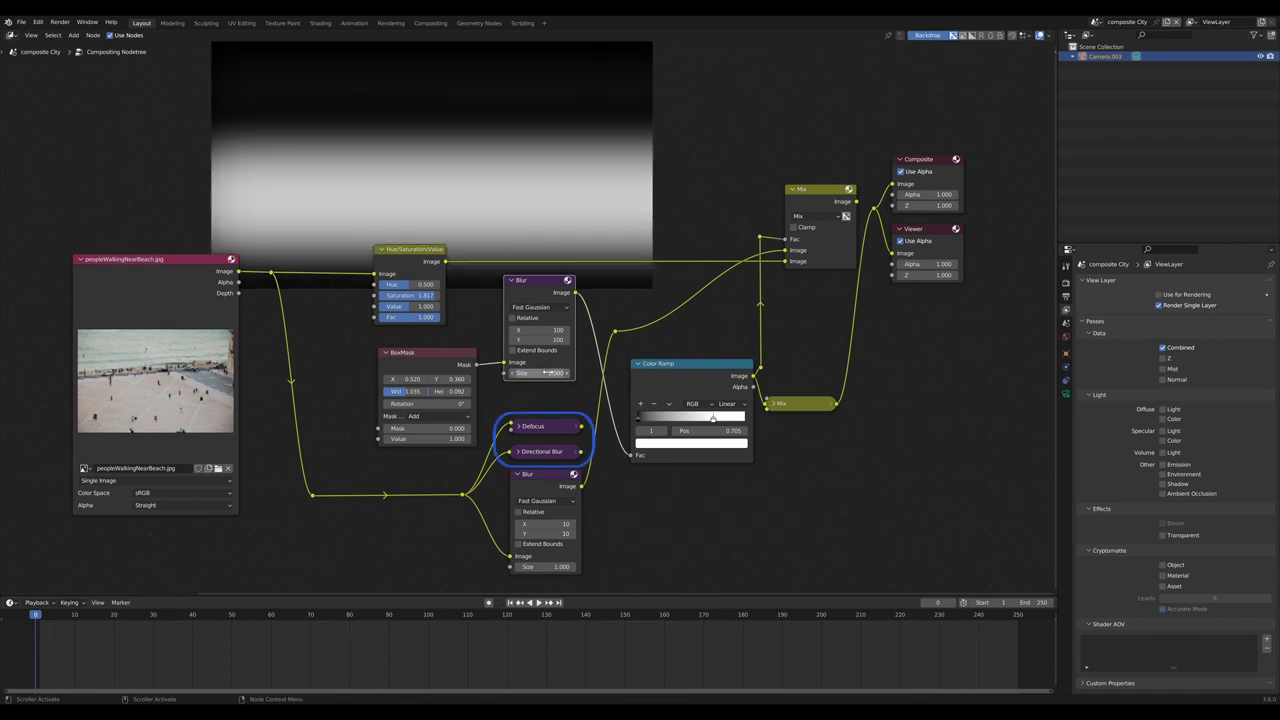
pyautogui.click(548, 372)
pyautogui.write('1')
pyautogui.press('Return')
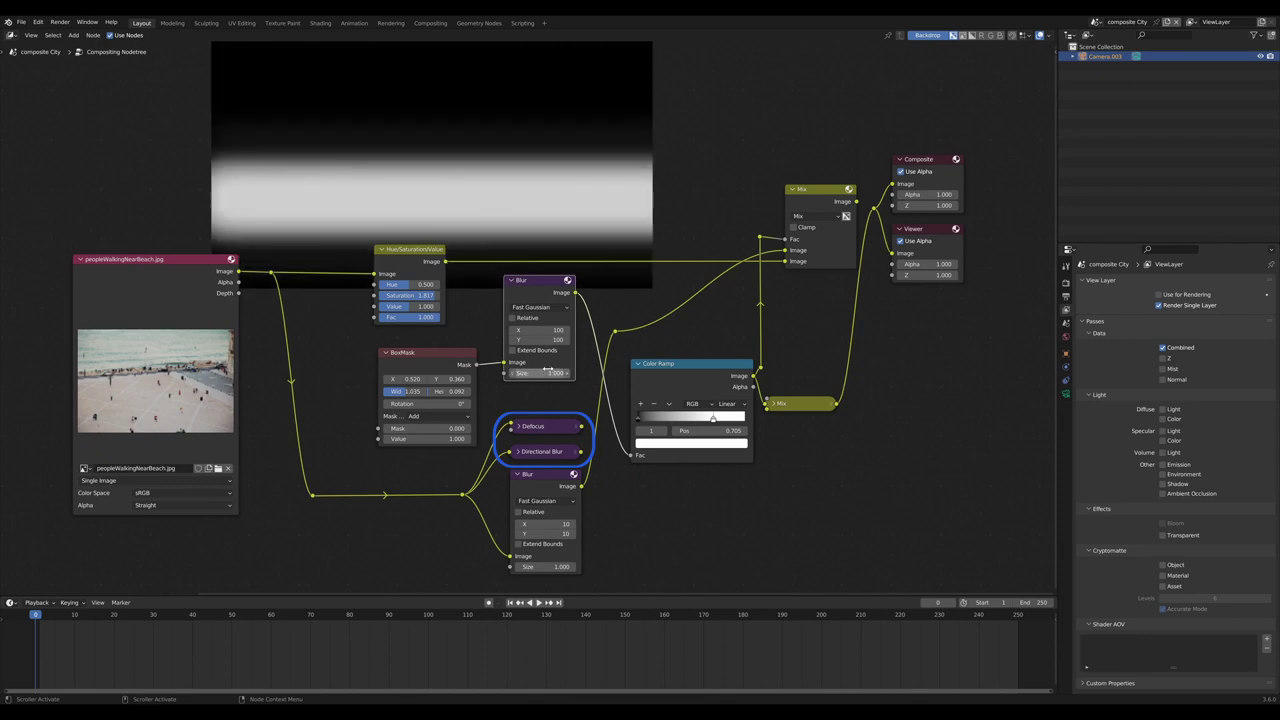
pyautogui.click(463, 356)
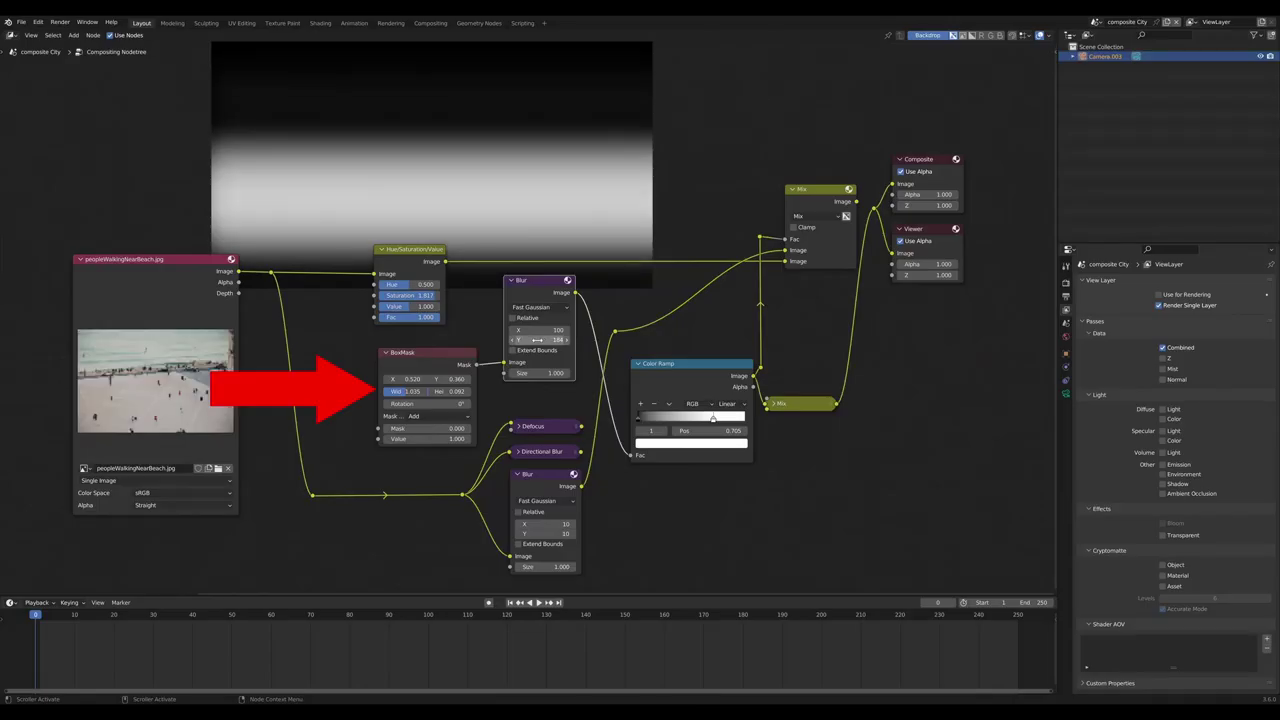
# Set the mask blur's Y to 100 and toggle the upper Blur node's mute to compare bands
pyautogui.click(538, 341)
pyautogui.write('100')
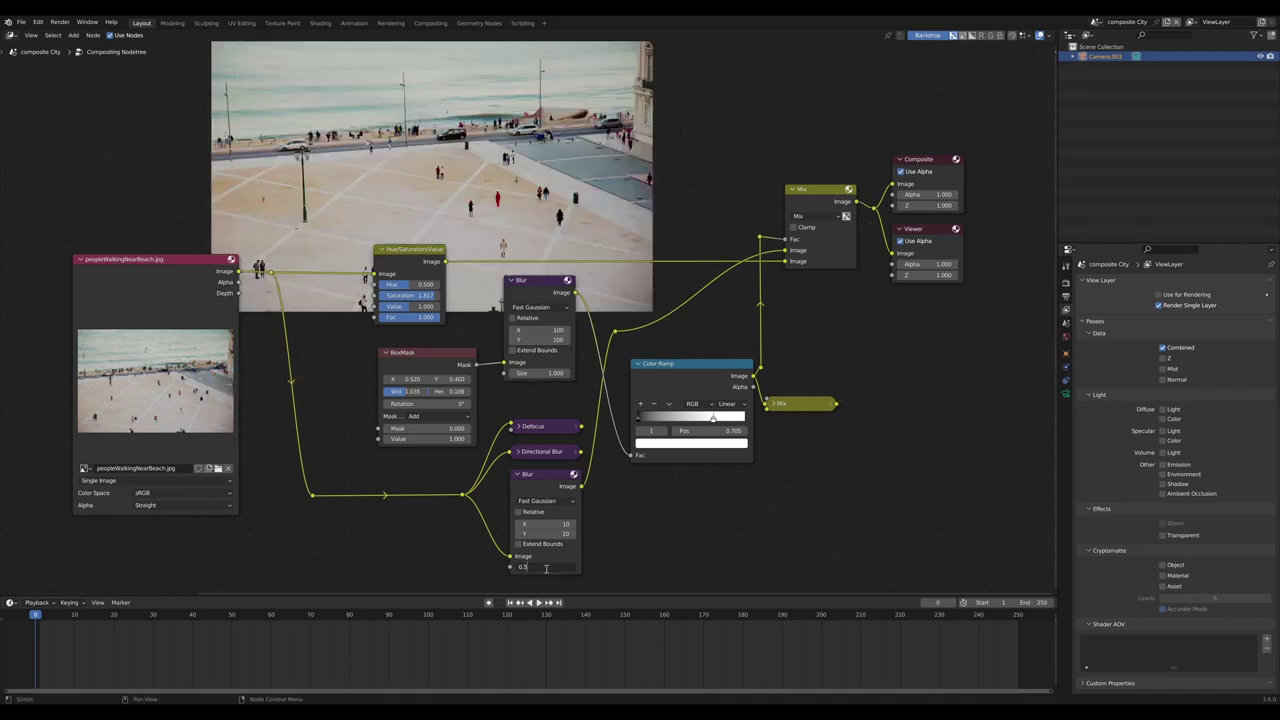
pyautogui.press('Return')
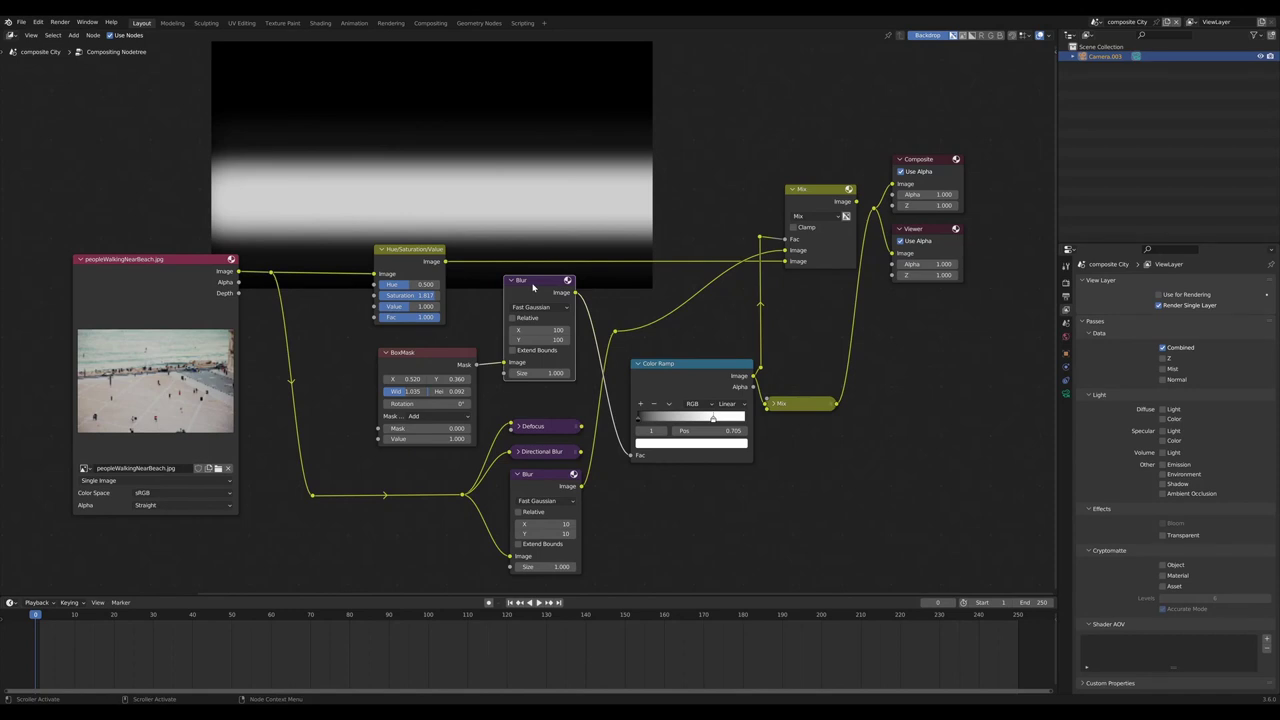
pyautogui.press('m')
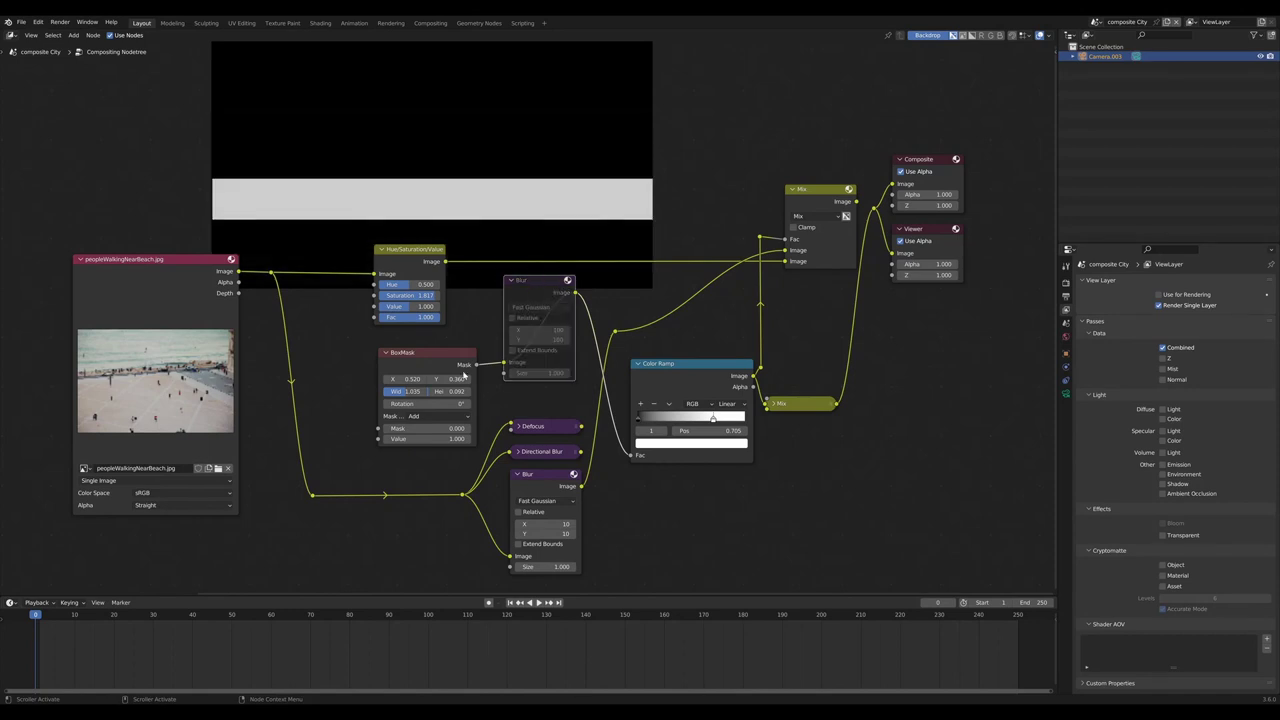
pyautogui.press('m')
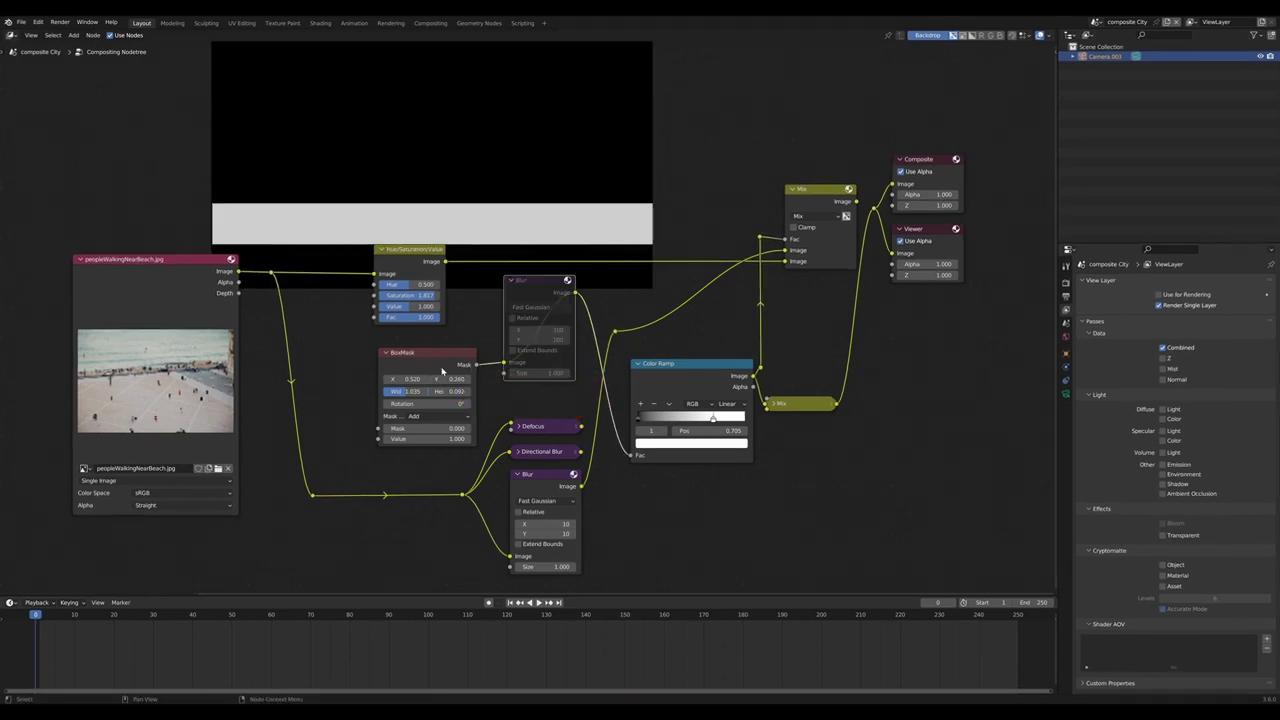
# Move the BoxMask focal band by setting its Y position to 0.12
pyautogui.keyDown('ctrl'); pyautogui.scroll(8, 450, 379); pyautogui.keyUp('ctrl')
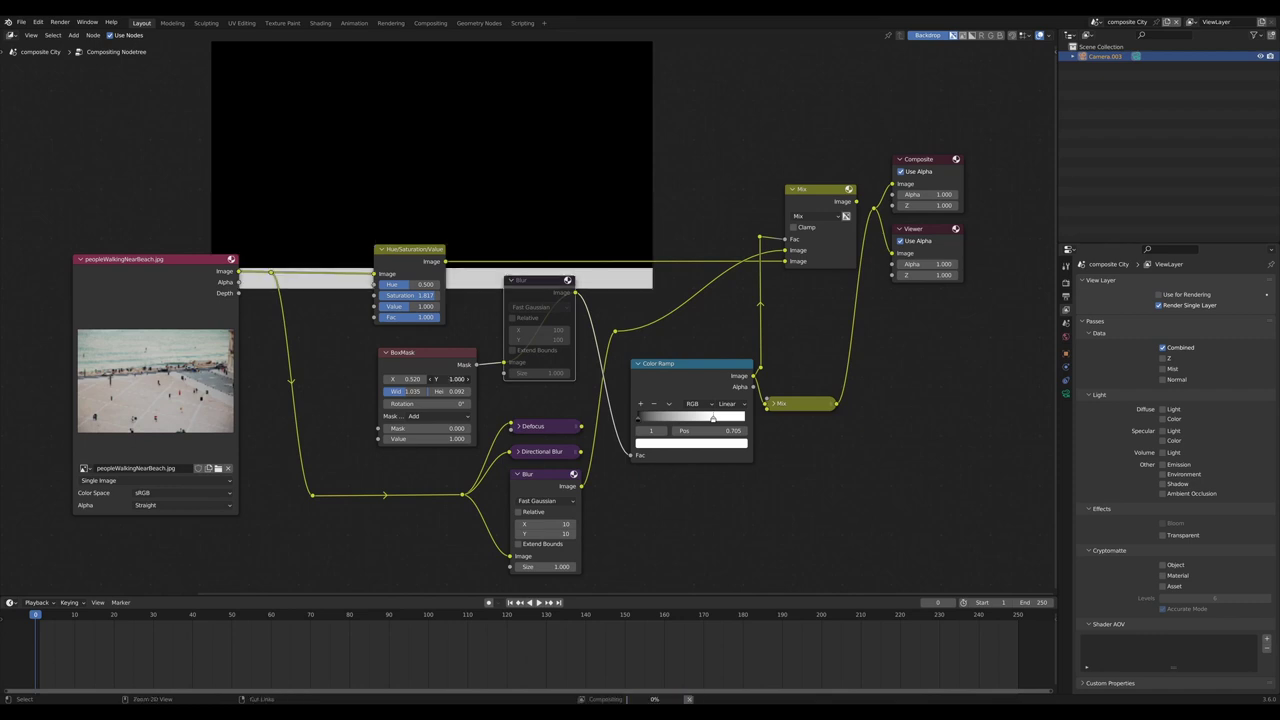
pyautogui.keyDown('ctrl'); pyautogui.scroll(-10, 455, 379); pyautogui.keyUp('ctrl')
pyautogui.click(455, 379)
pyautogui.write('0.12')
pyautogui.press('Return')
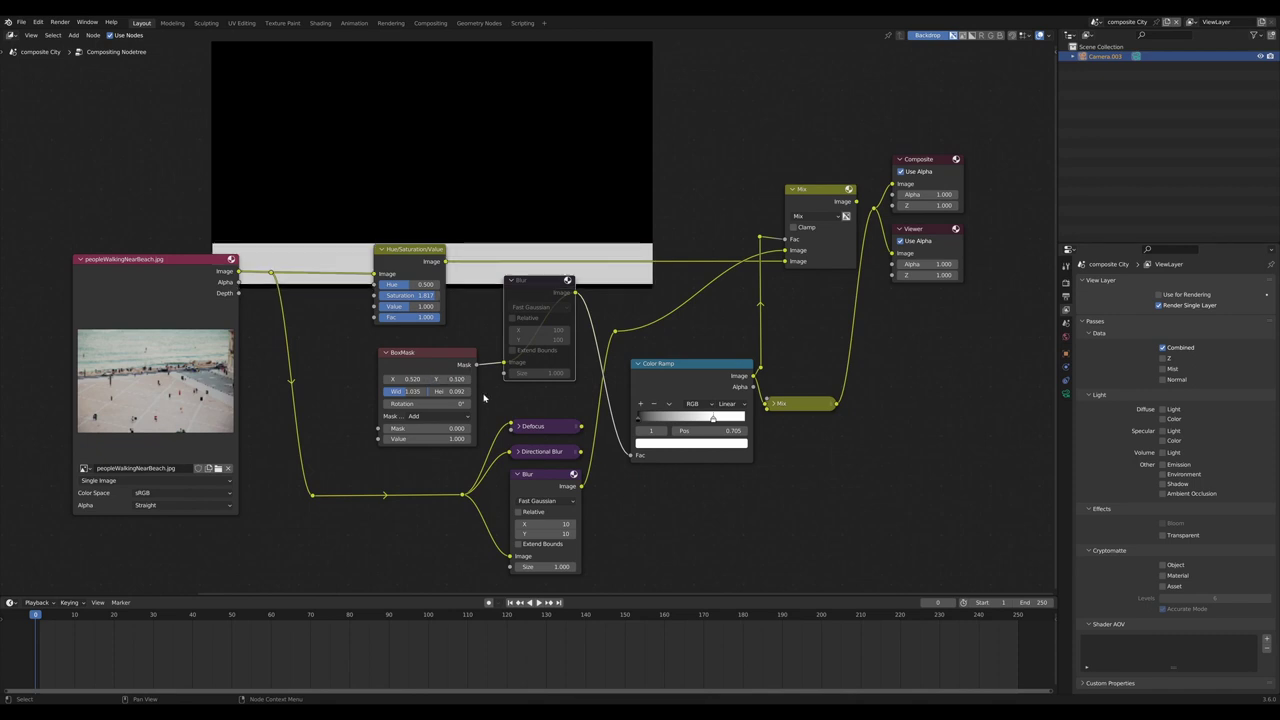
# Slide a Color Ramp stop to 0.803 and shift the black stop right
pyautogui.keyDown('ctrl'); pyautogui.scroll(1, 468, 380); pyautogui.keyUp('ctrl')
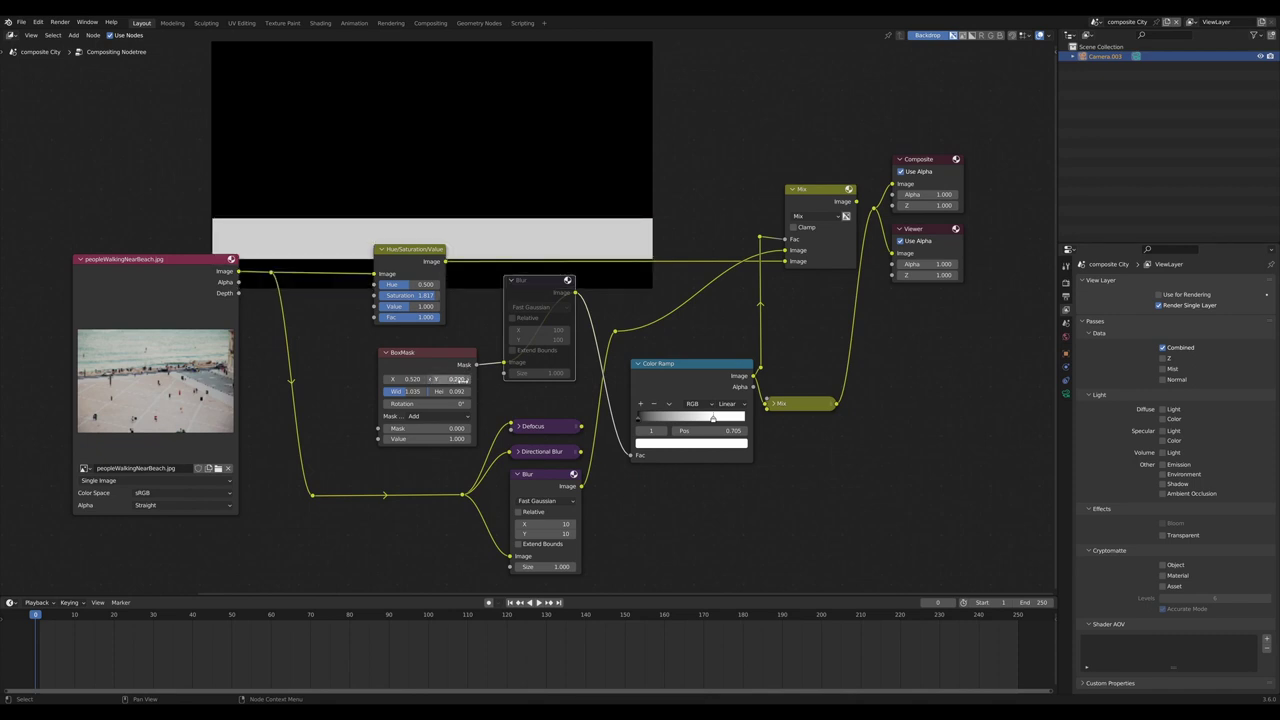
pyautogui.keyDown('ctrl'); pyautogui.scroll(2, 469, 381); pyautogui.keyUp('ctrl')
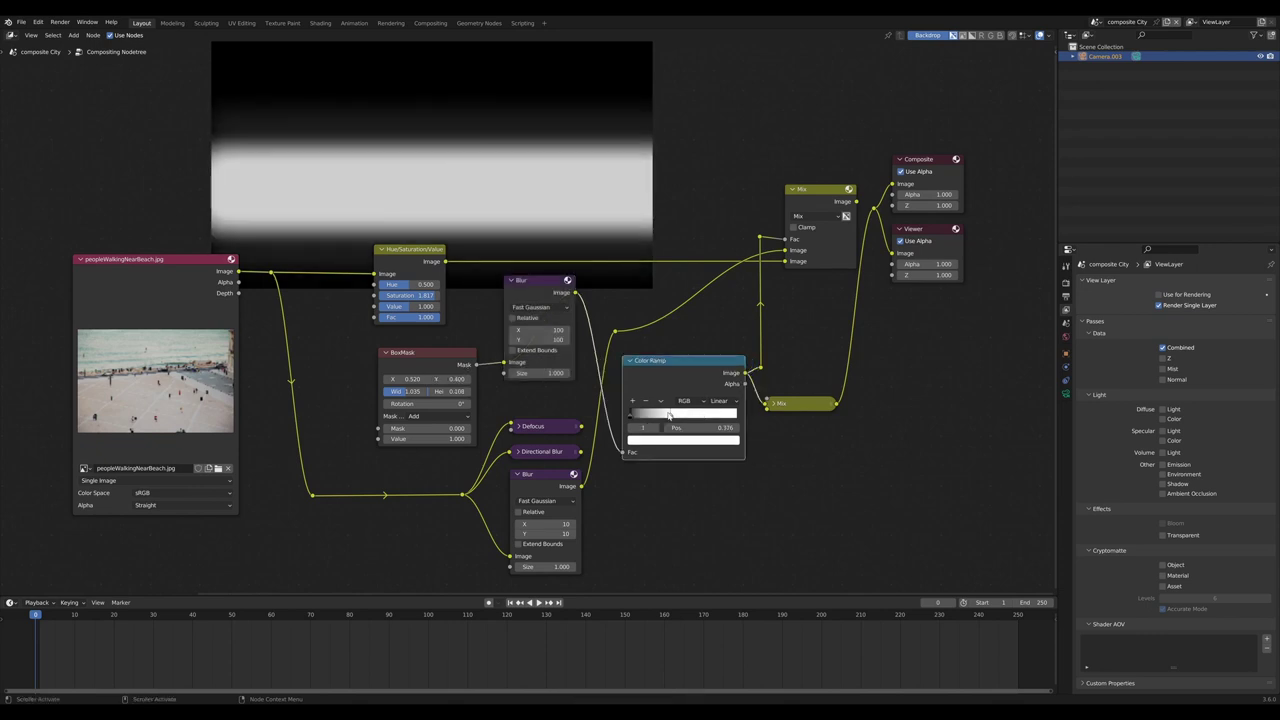
pyautogui.moveTo(700, 418); pyautogui.dragTo(721, 419)
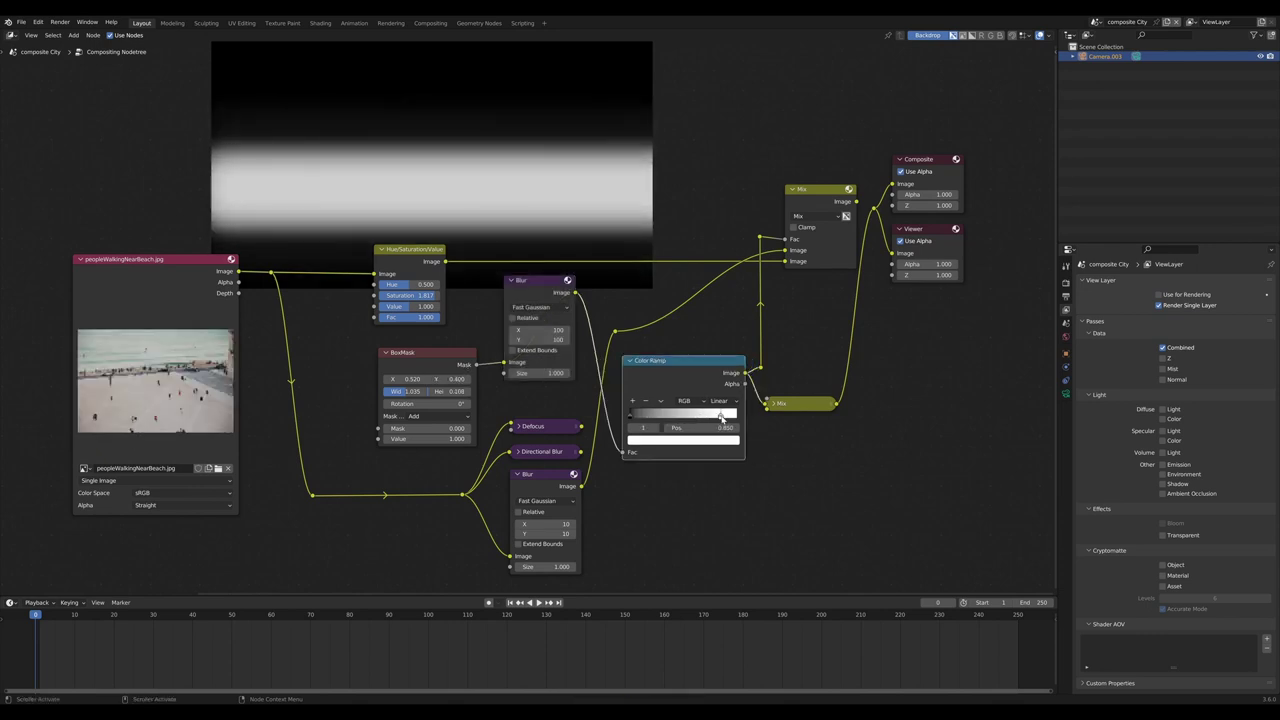
pyautogui.moveTo(634, 414); pyautogui.dragTo(660, 414)
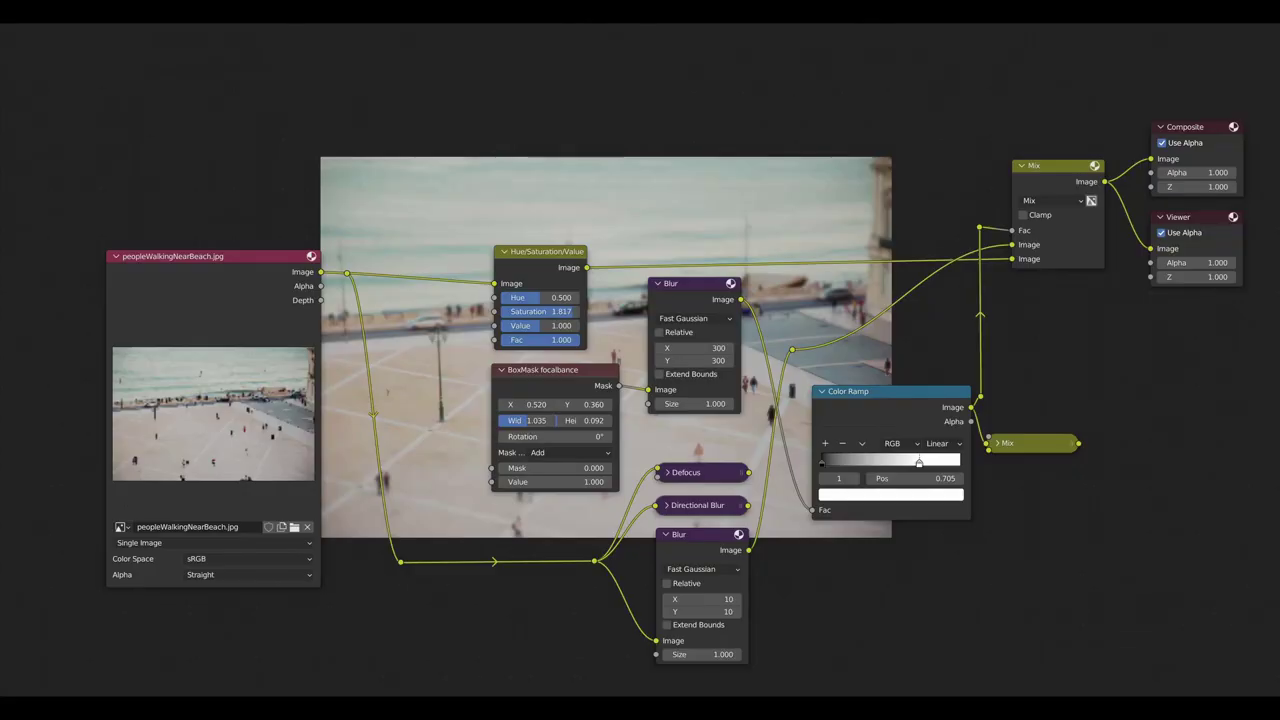